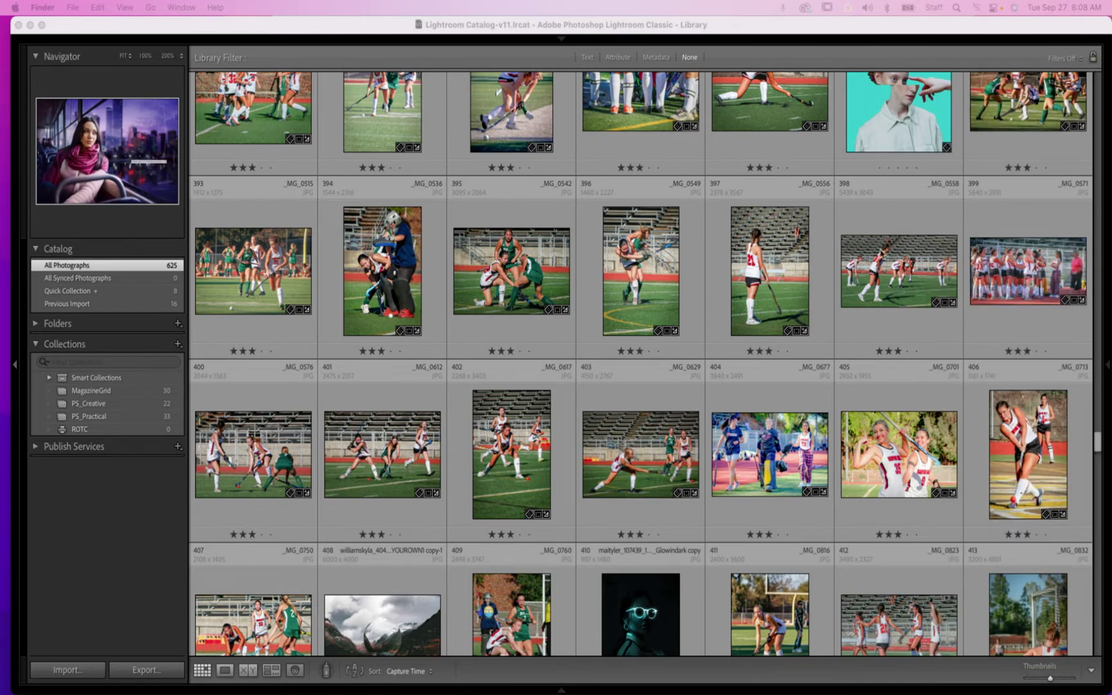
Step: Keep the Histogram, Quick Develop and Keywording tools displayed beside the grid and look back through the catalog's photos
click(1108, 368)
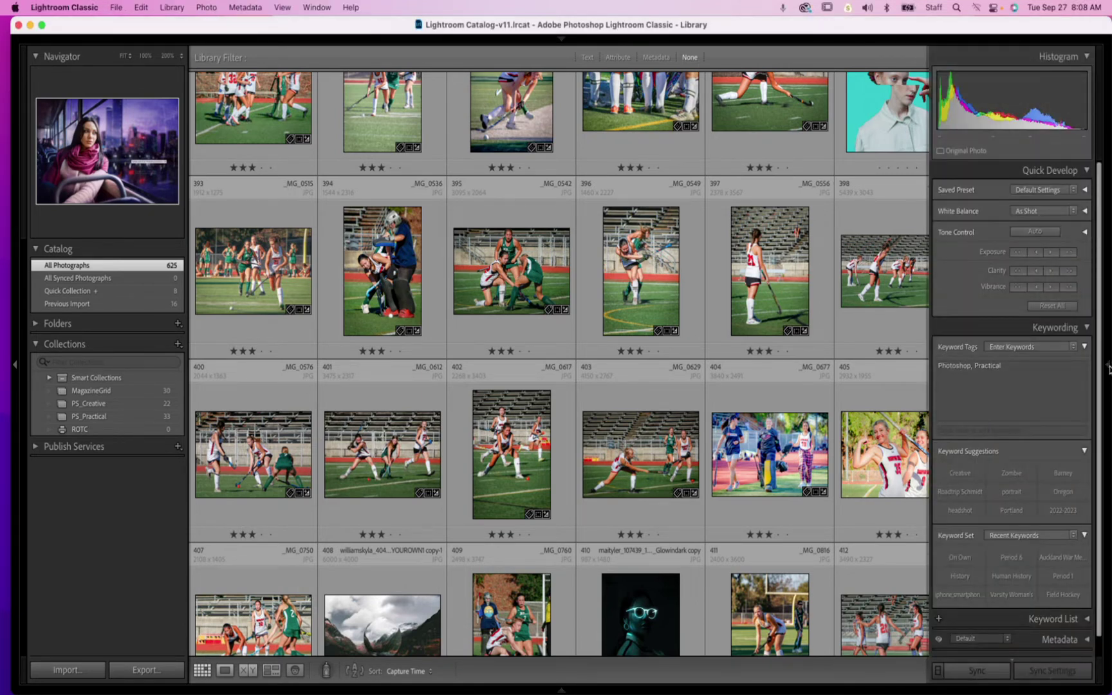
click(1107, 366)
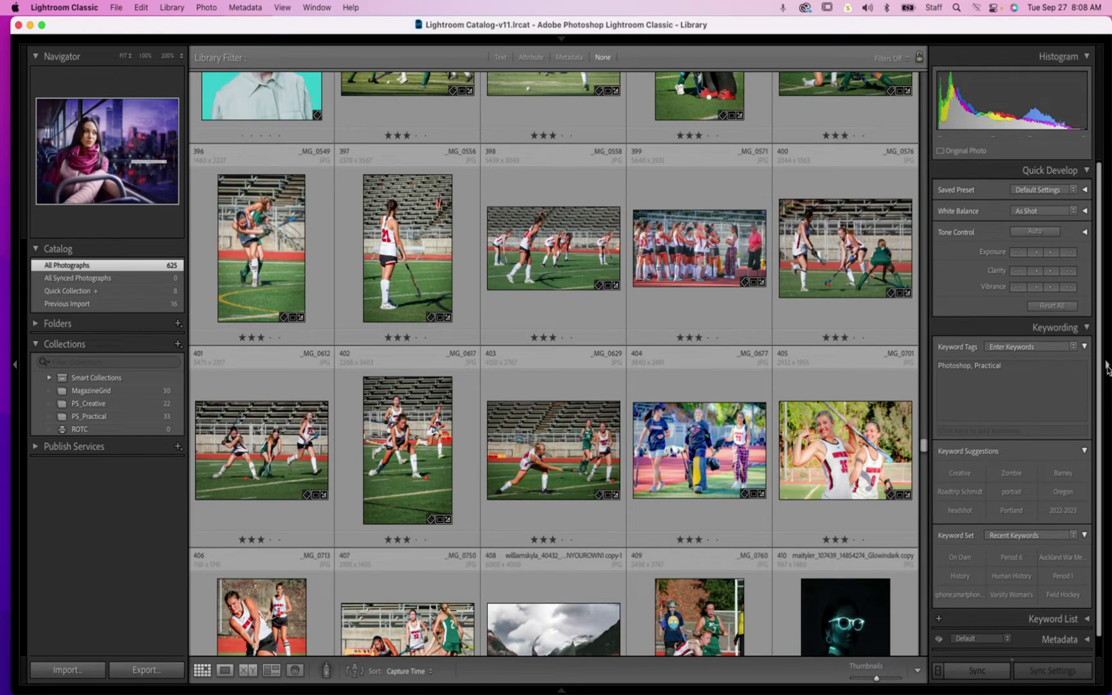
scroll(690, 339, up, 10)
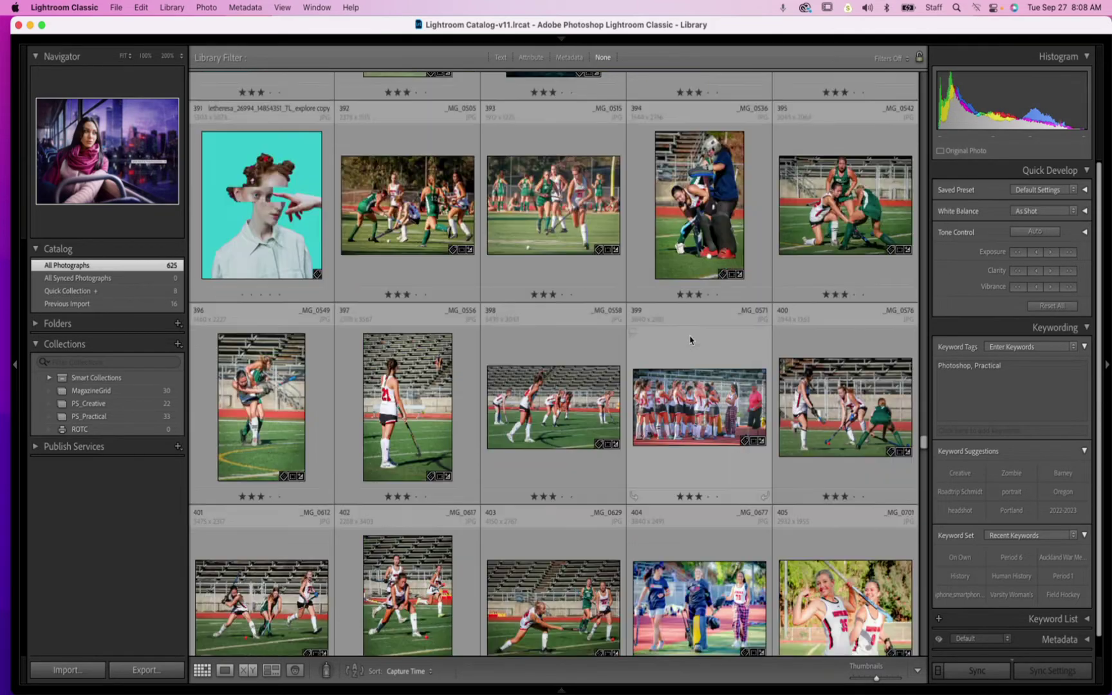
scroll(689, 339, up, 8)
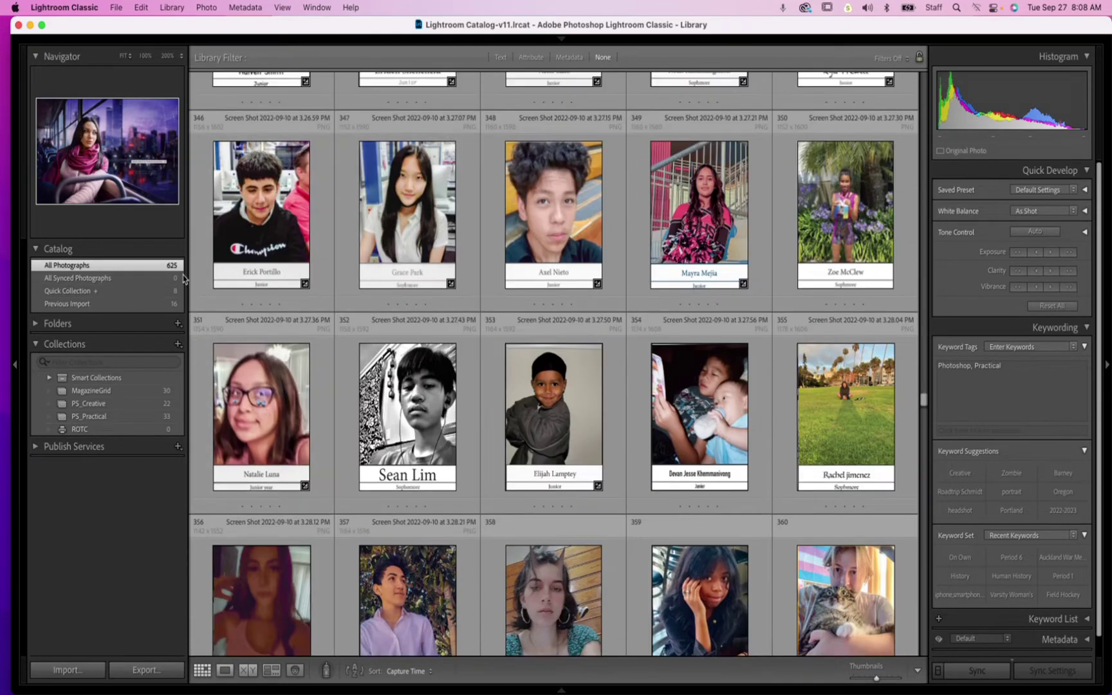
scroll(386, 288, up, 20)
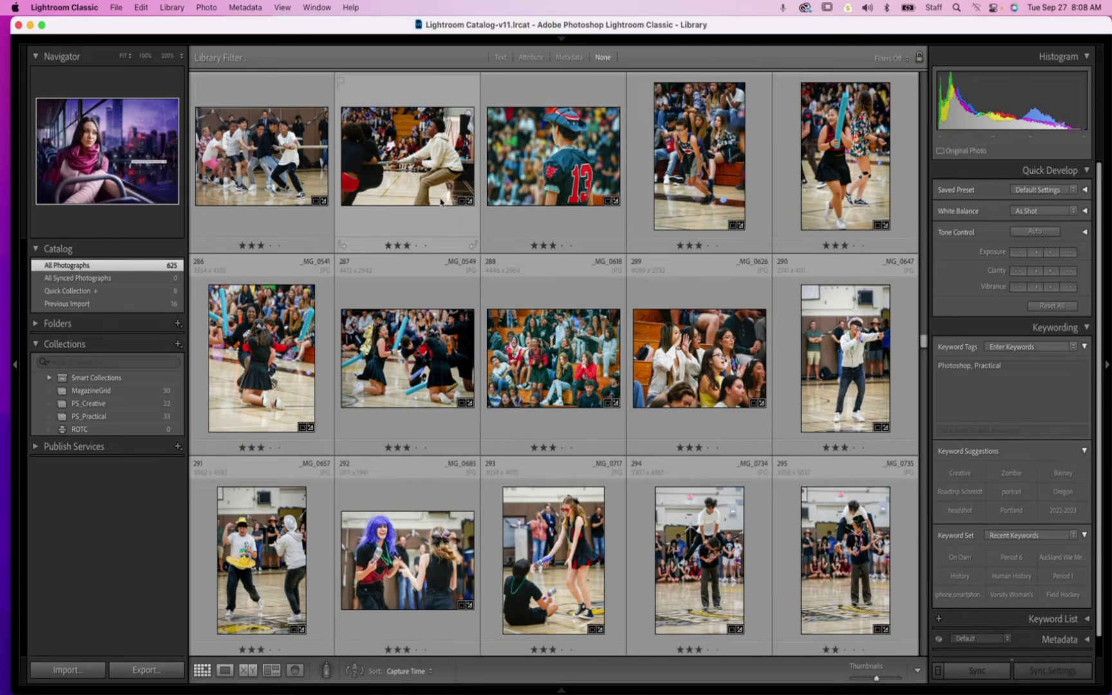
scroll(582, 231, up, 15)
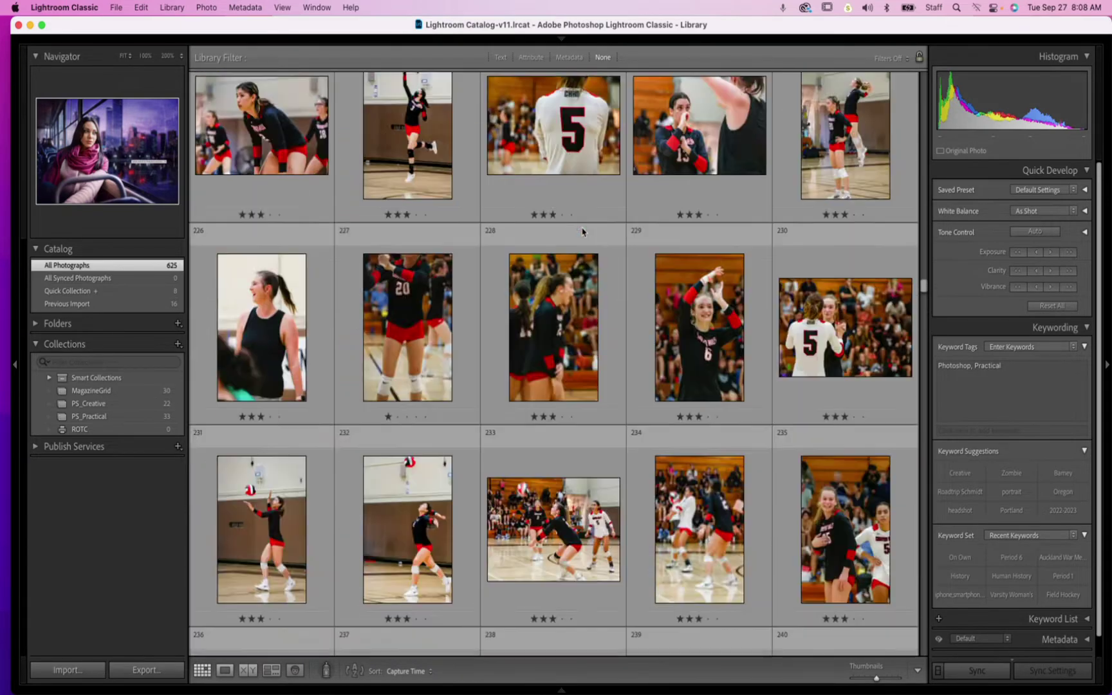
scroll(582, 231, up, 20)
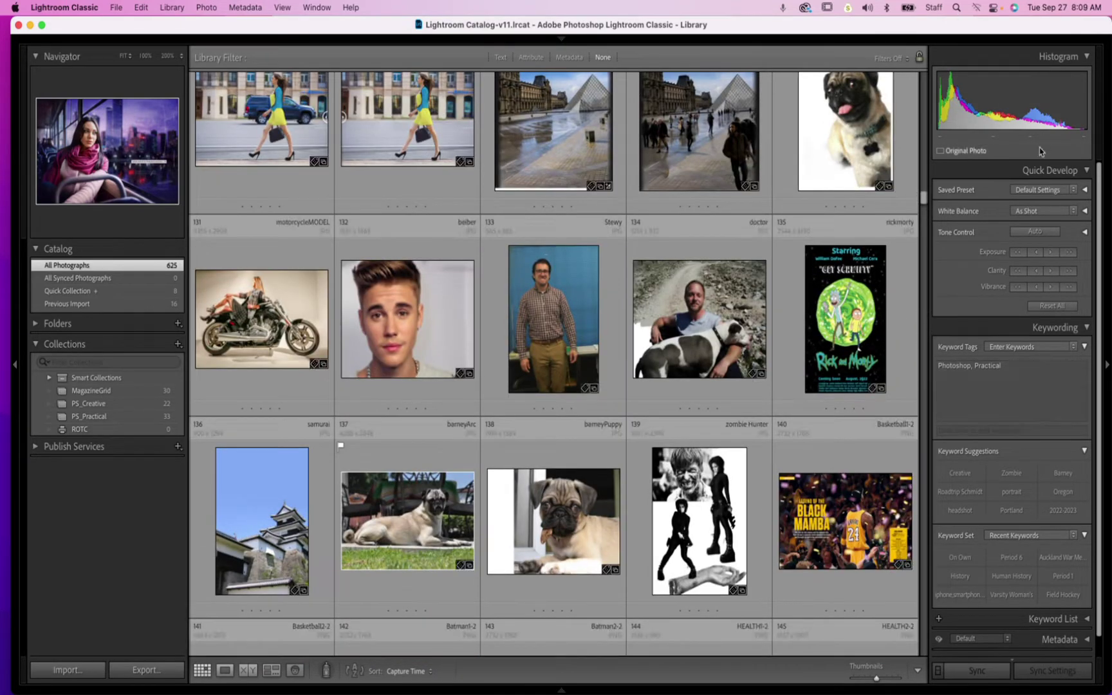
Step: Collapse and re-expand the Quick Develop and Keywording sections
click(1062, 171)
click(1061, 171)
click(1068, 327)
click(1068, 327)
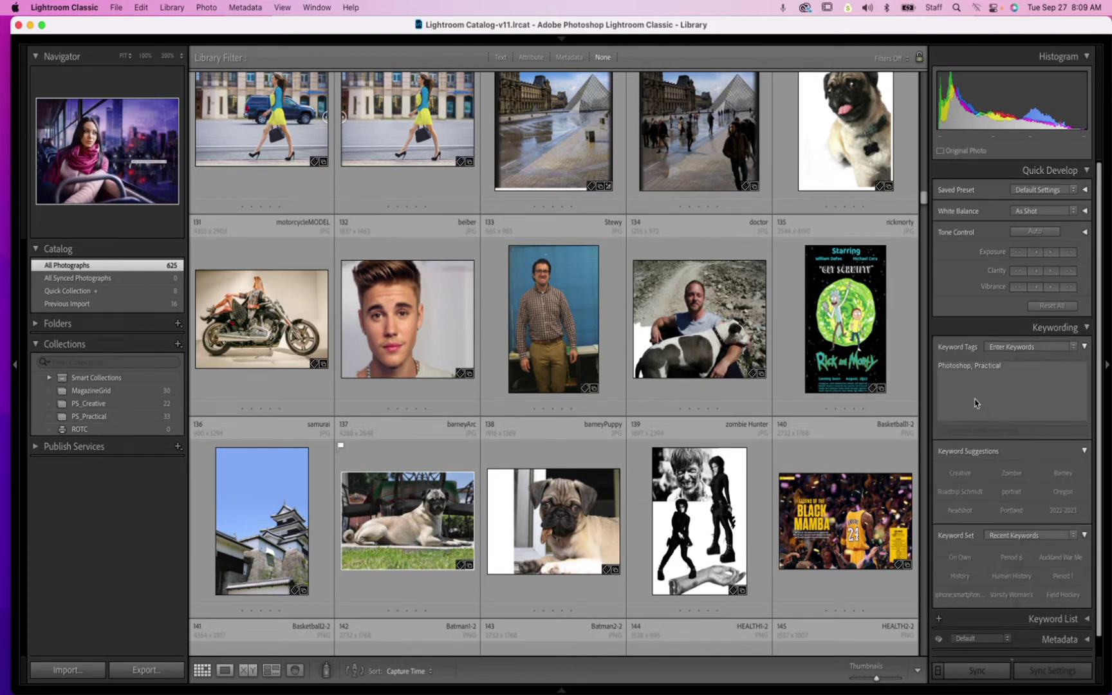
Step: Reveal the module picker, show the Metadata library filter and enlarge its columns so more entries fit
mouse_move(559, 43)
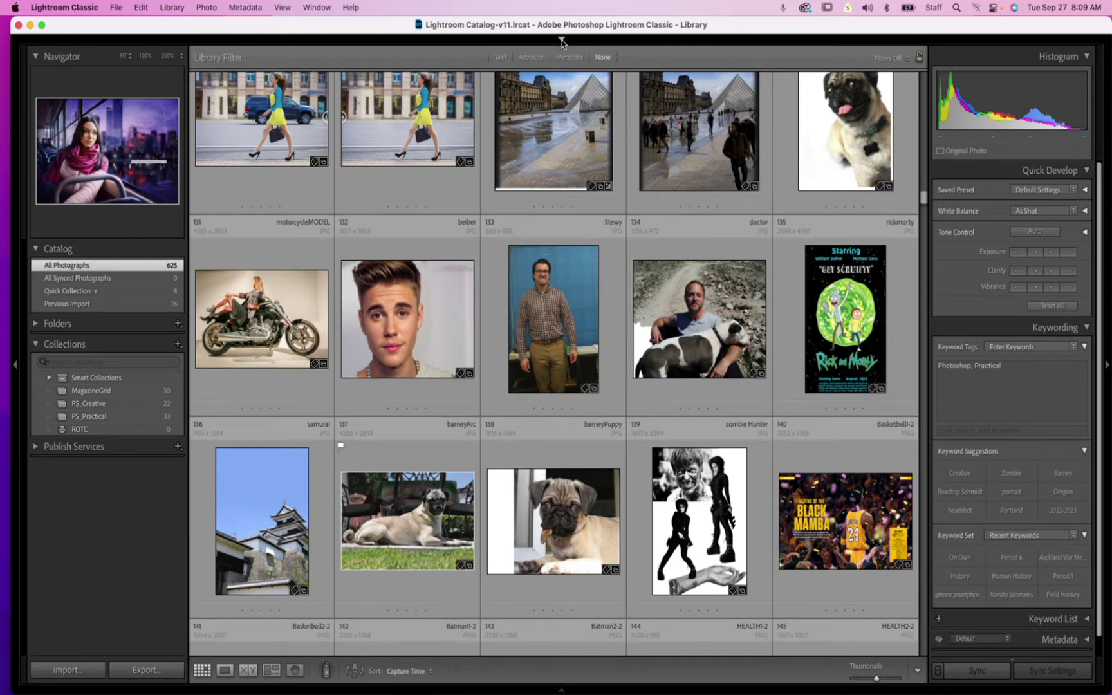
click(562, 41)
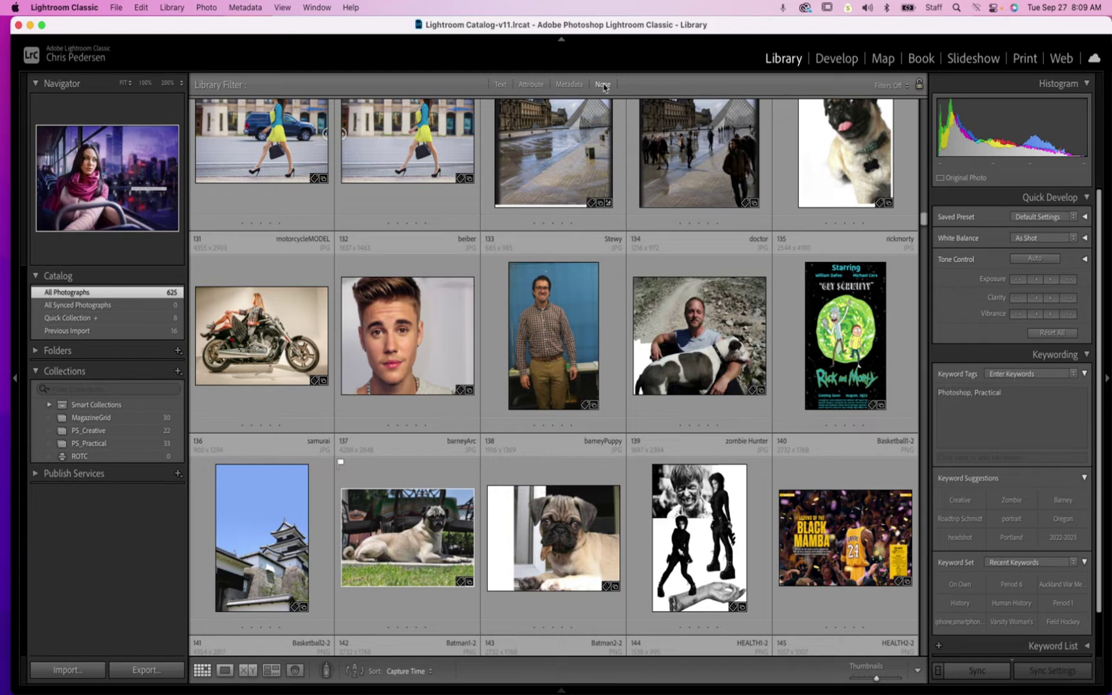
click(569, 85)
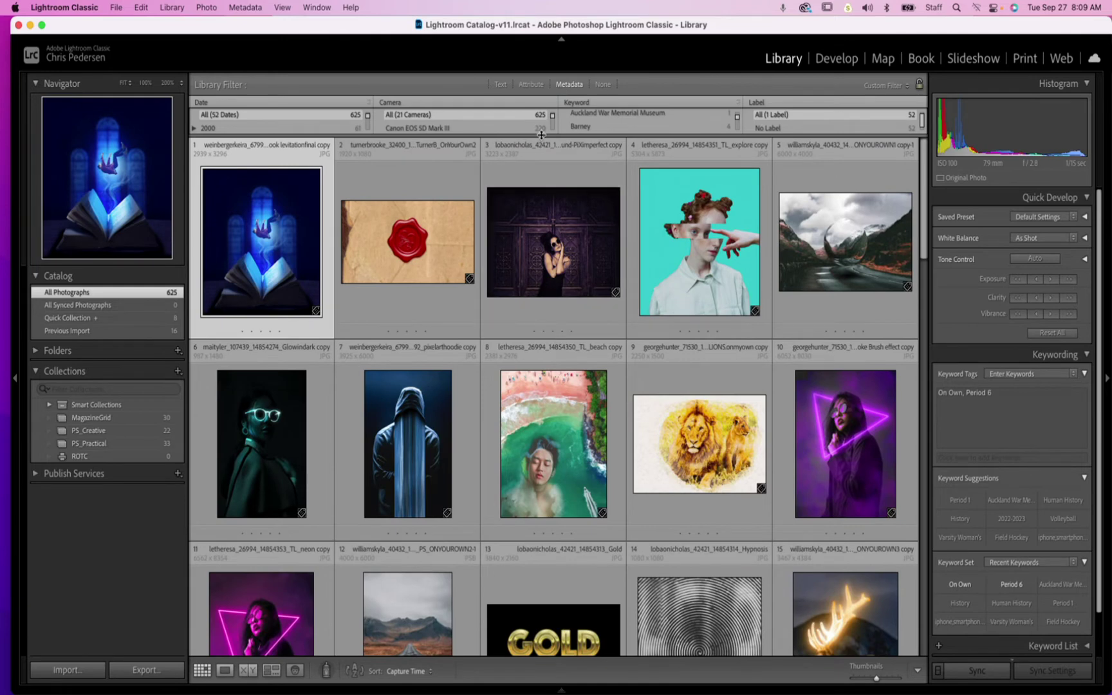
drag(541, 134, 534, 322)
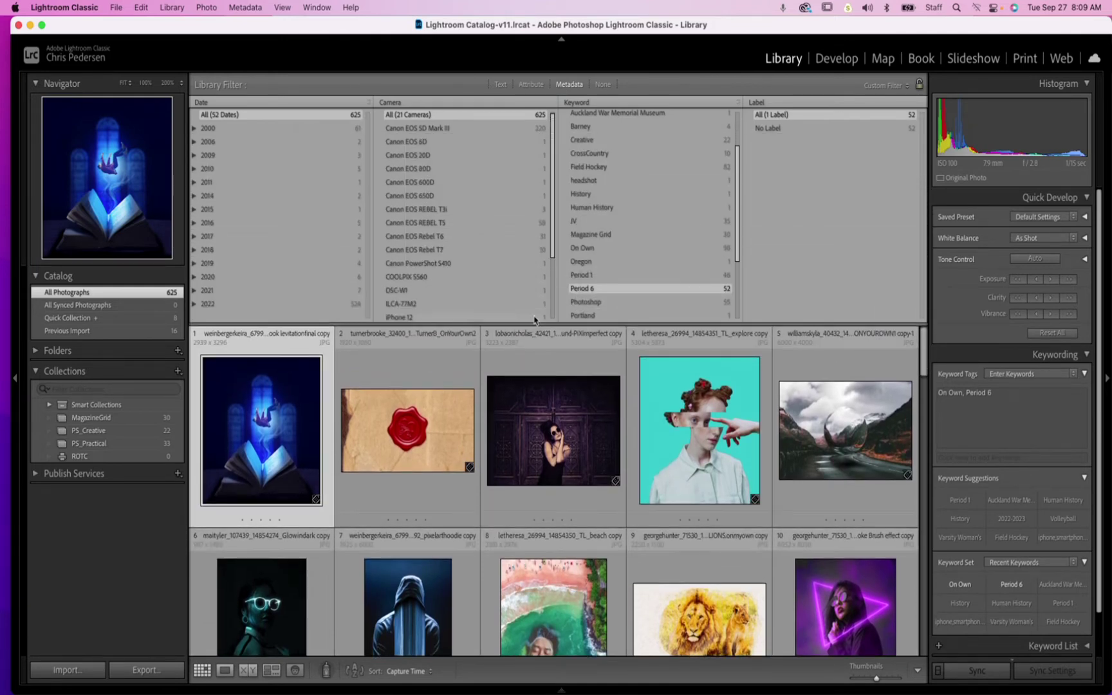
Step: Review the criteria available for the third metadata filter column and keep it on Keyword
click(595, 104)
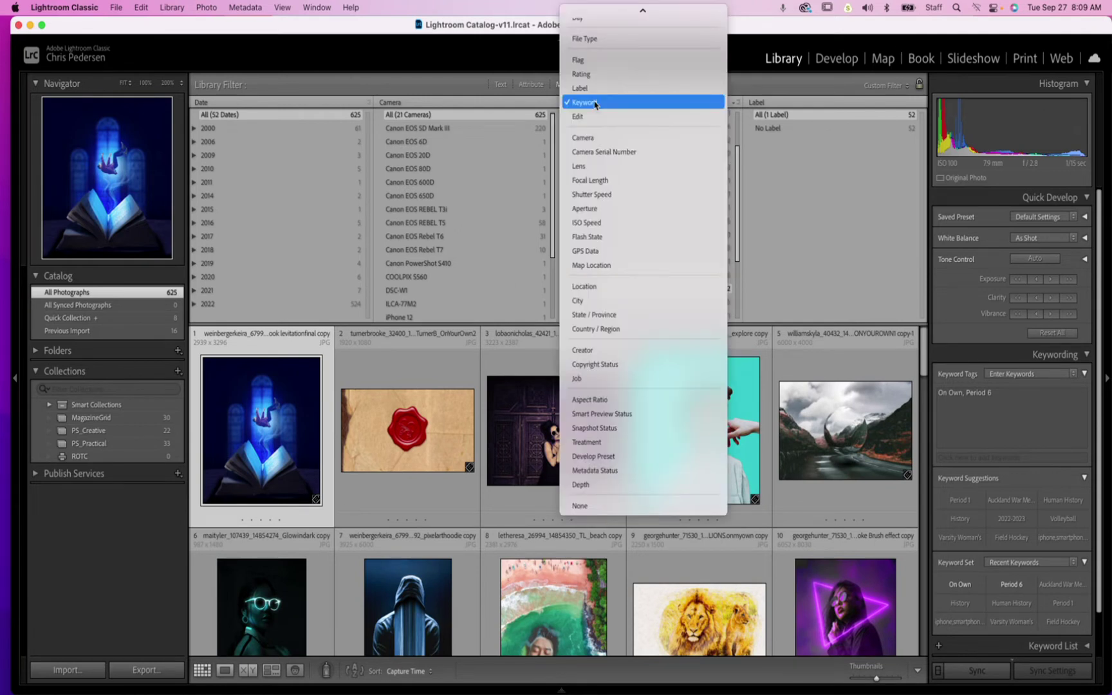
mouse_move(635, 3)
click(479, 84)
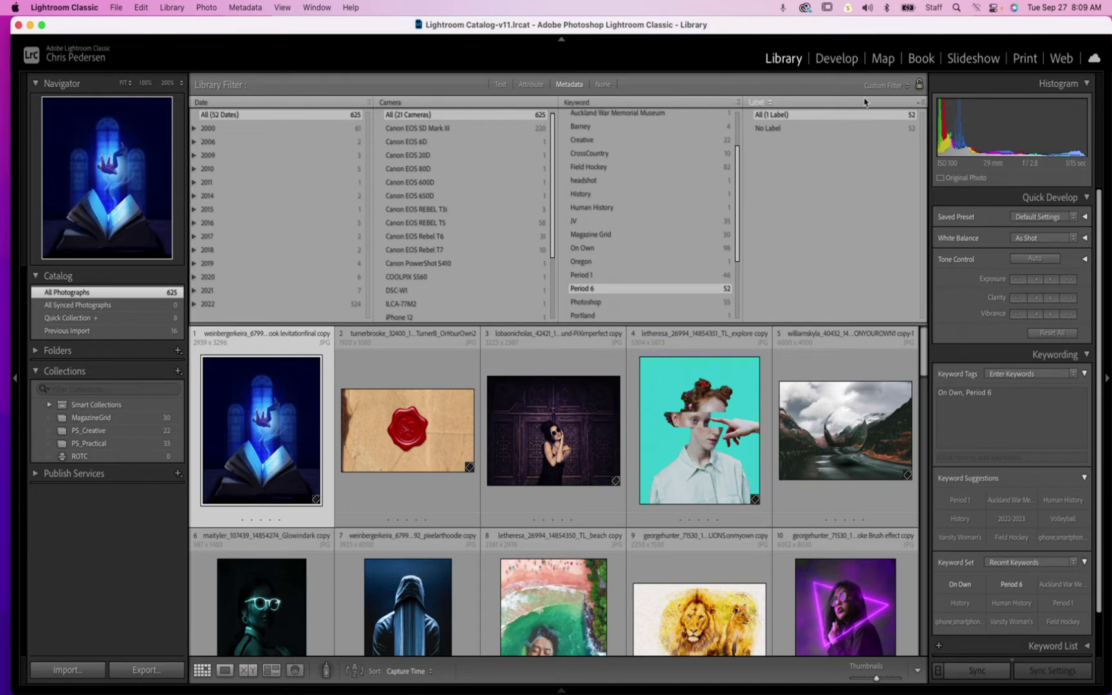
click(595, 104)
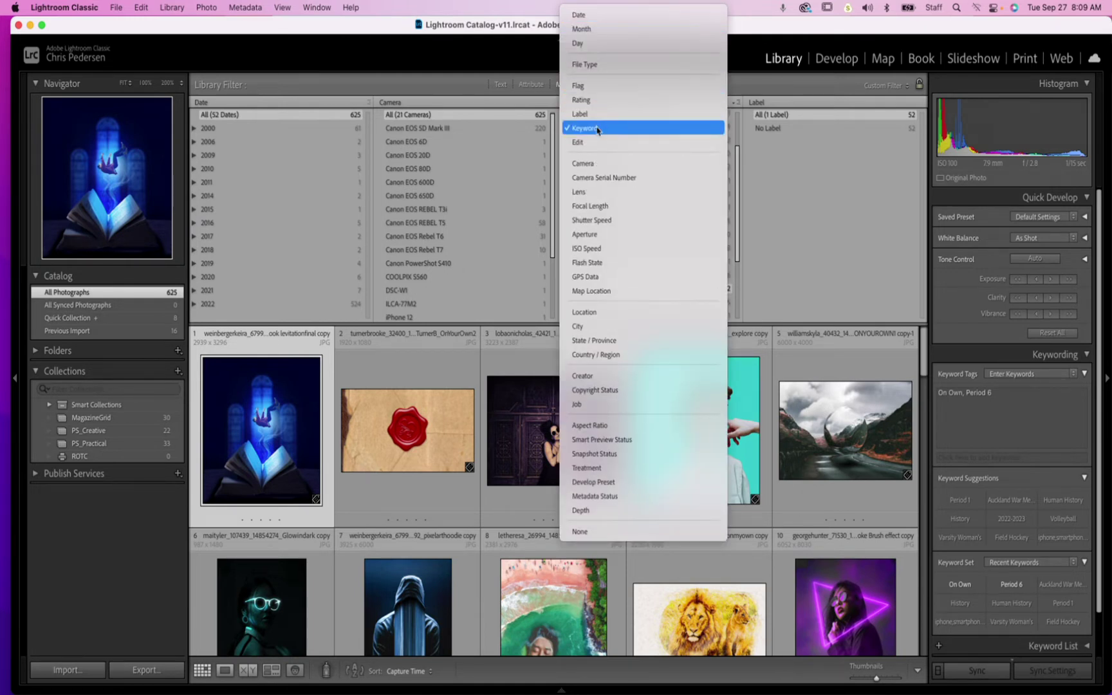
click(597, 129)
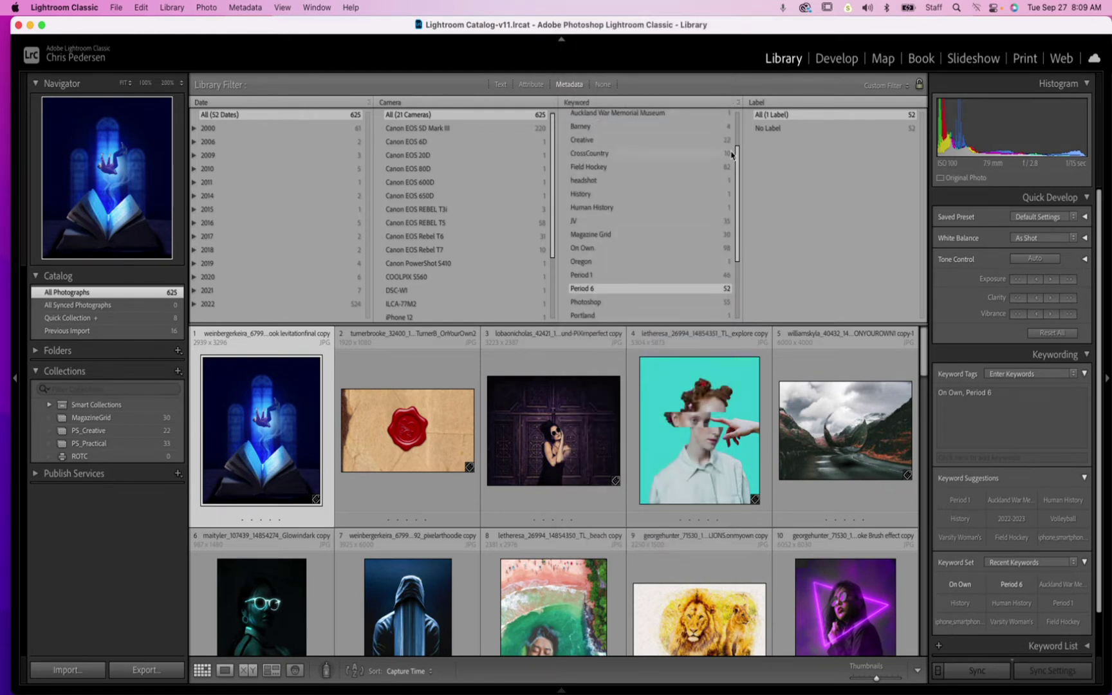
Step: Filter the catalog by the Field Hockey keyword and look through the matching photos and the selected photo's keyword tags
drag(737, 158, 744, 103)
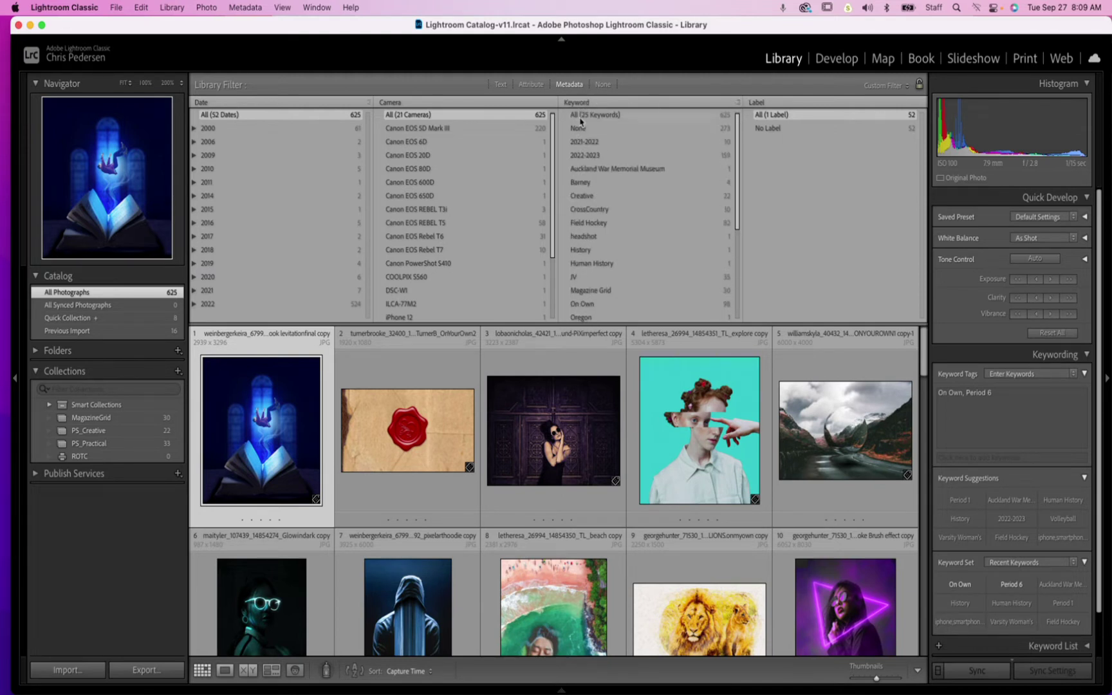
scroll(608, 295, down, 3)
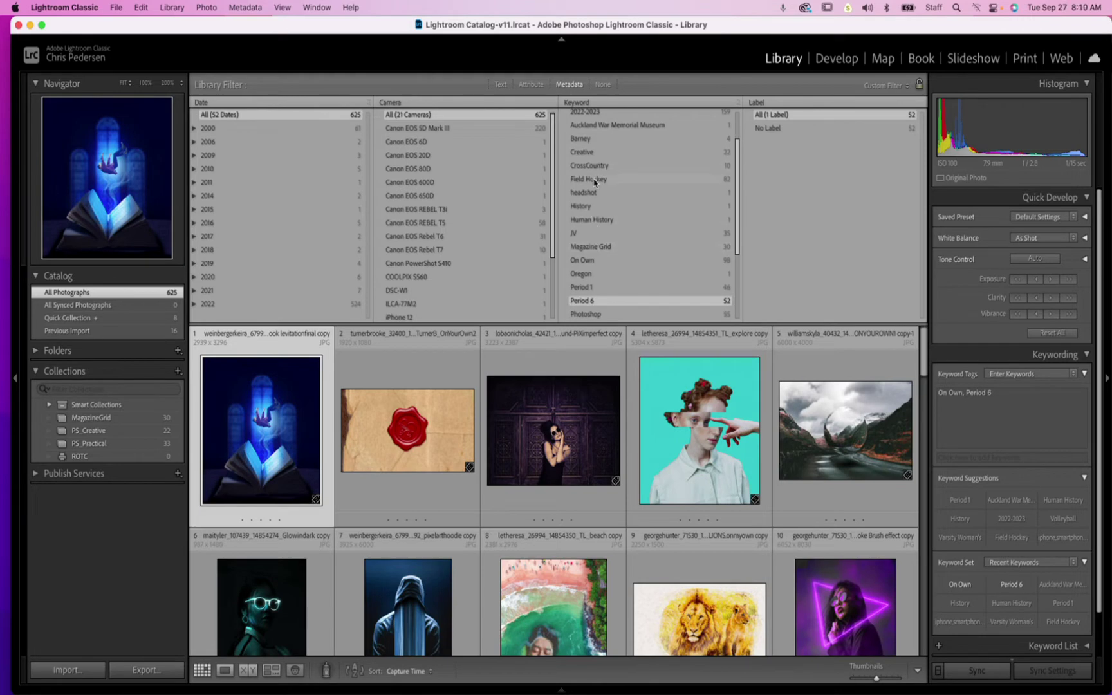
click(594, 182)
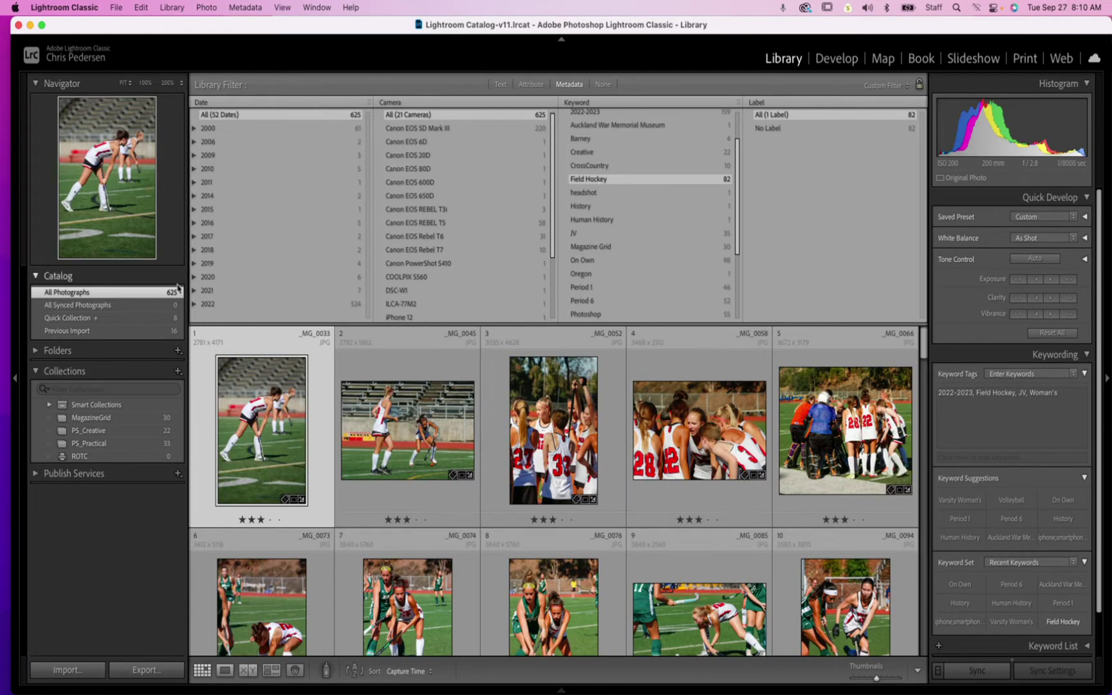
scroll(540, 428, down, 10)
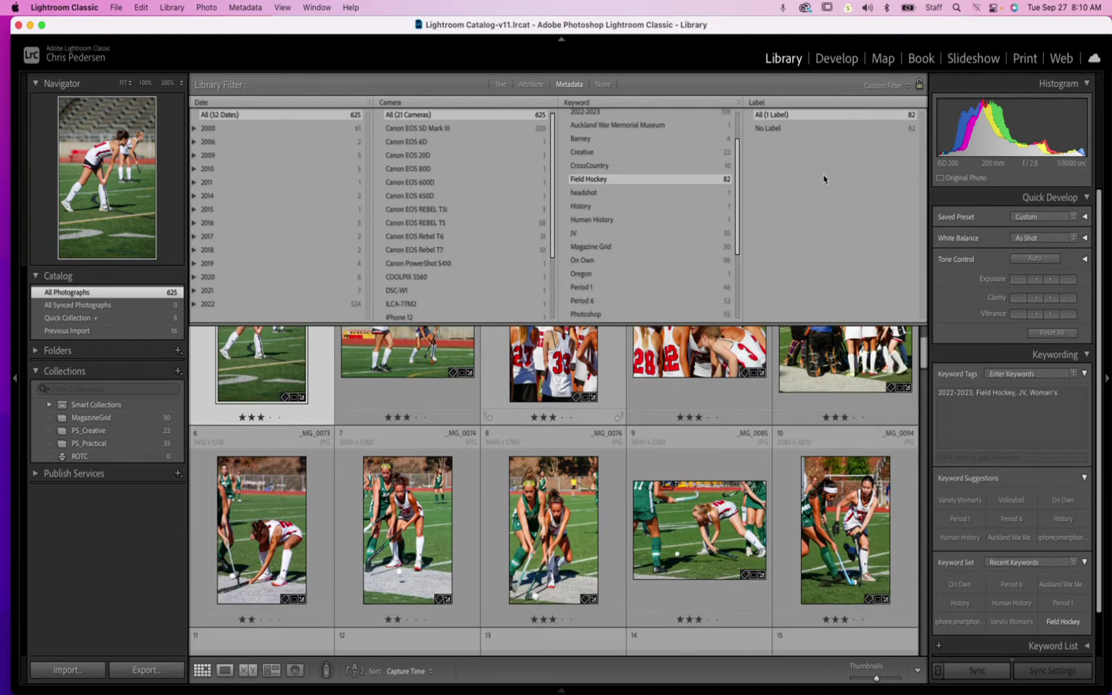
scroll(541, 428, down, 4)
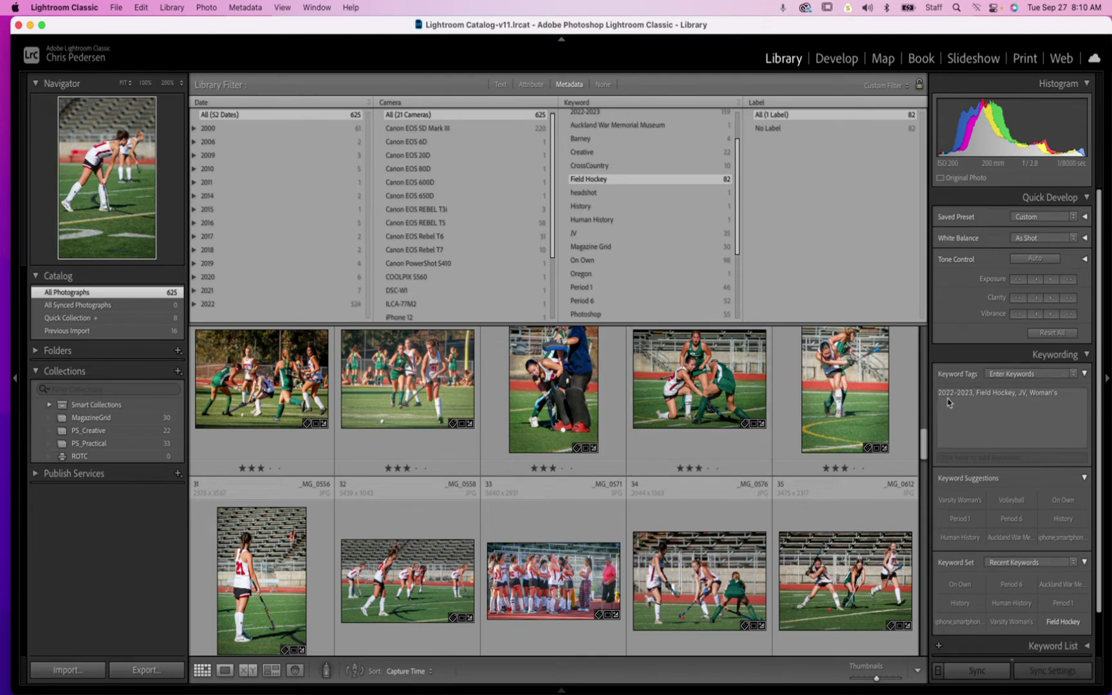
mouse_move(950, 402)
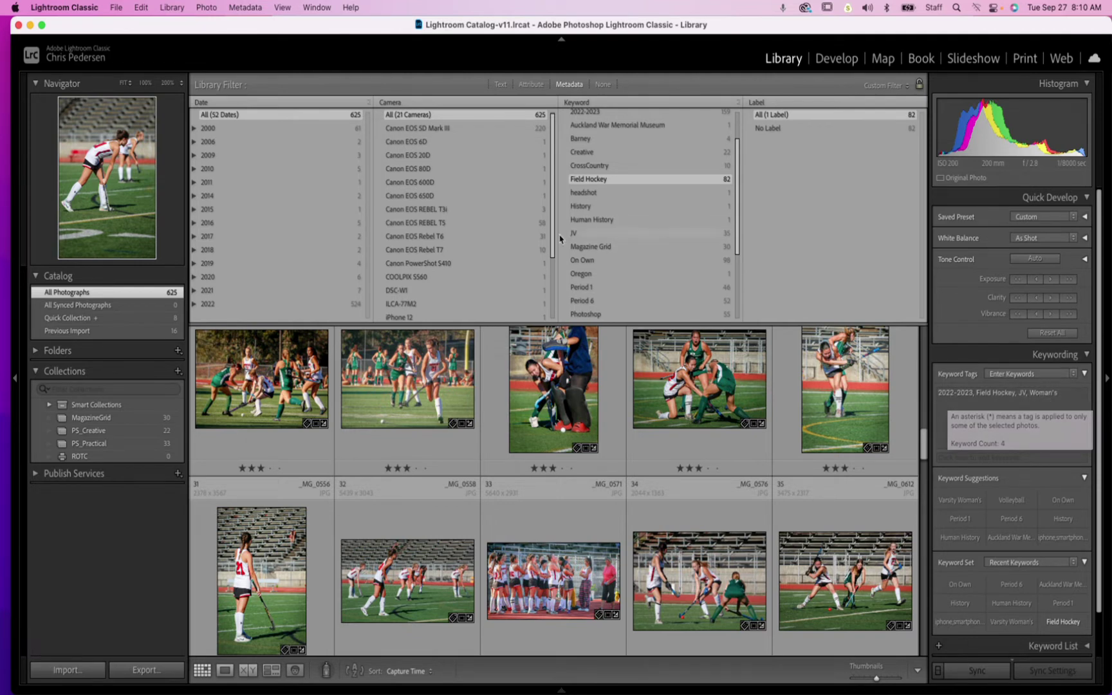
Step: Filter the catalog by the keywords JV, Period 6 and Period 1, one after another
click(587, 238)
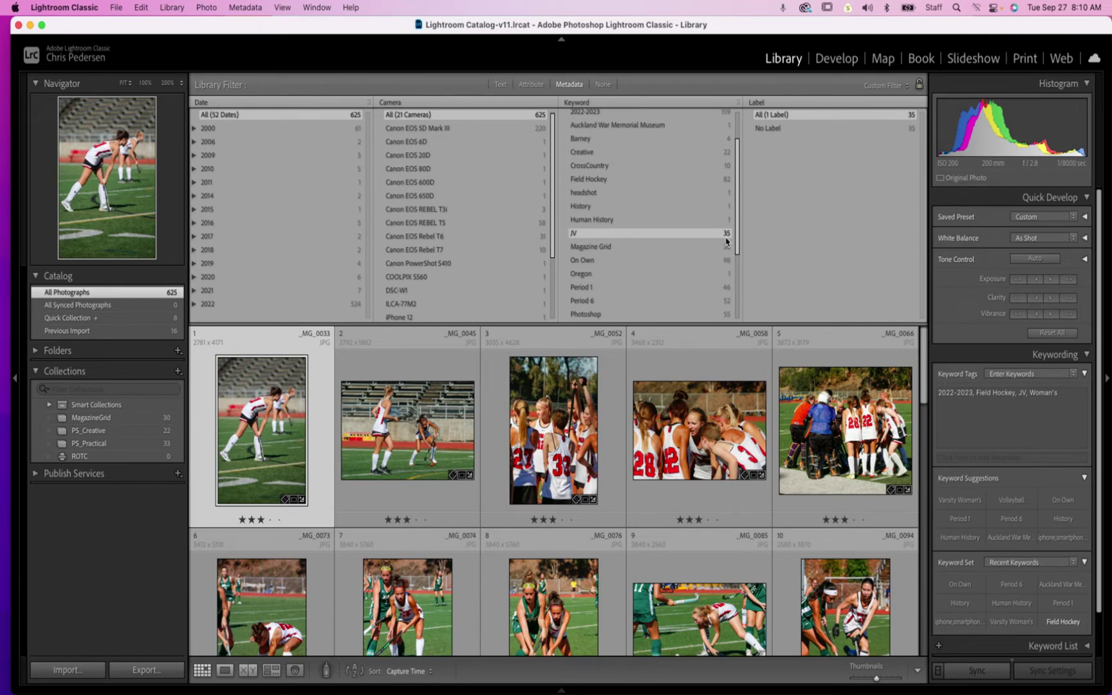
scroll(600, 285, down, 4)
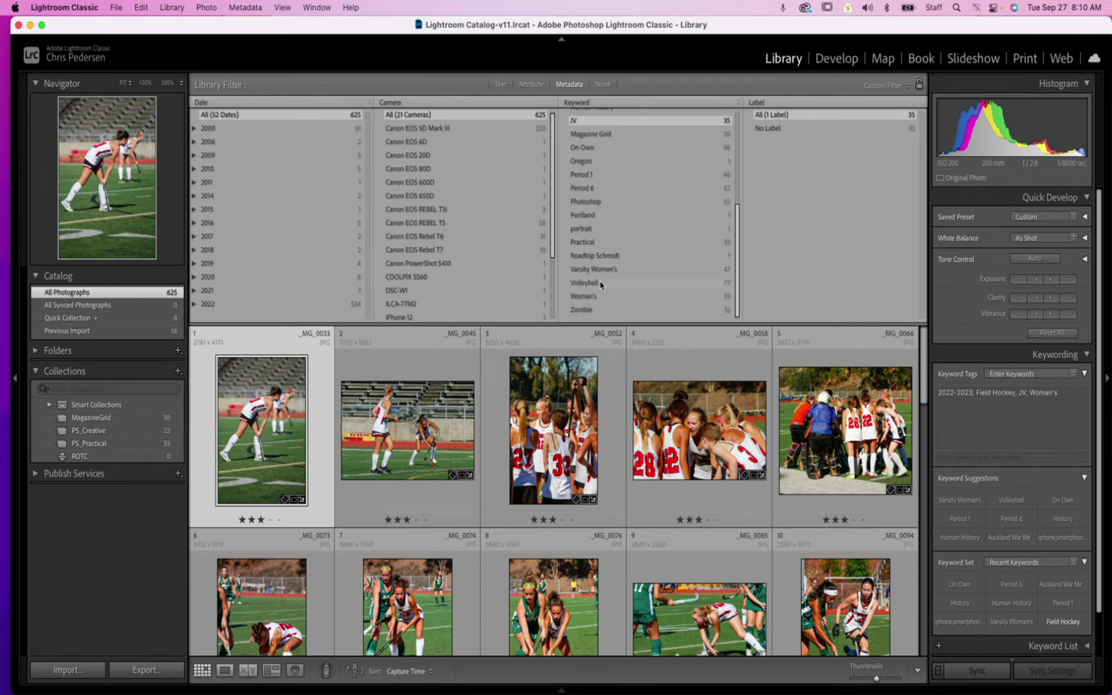
click(584, 195)
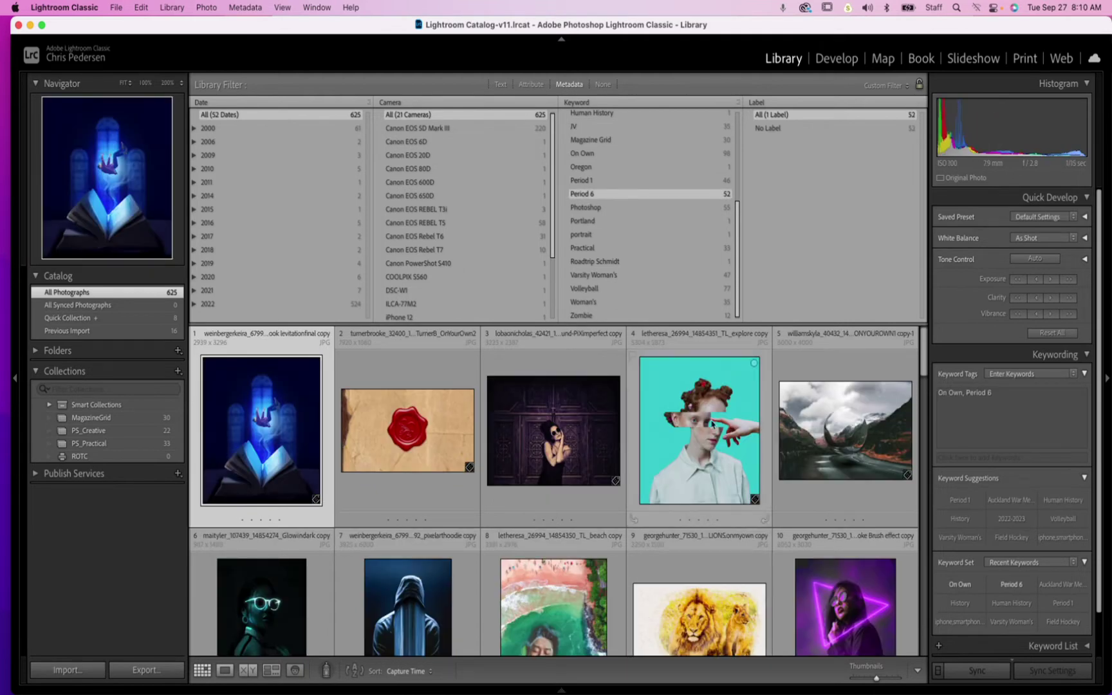
click(588, 183)
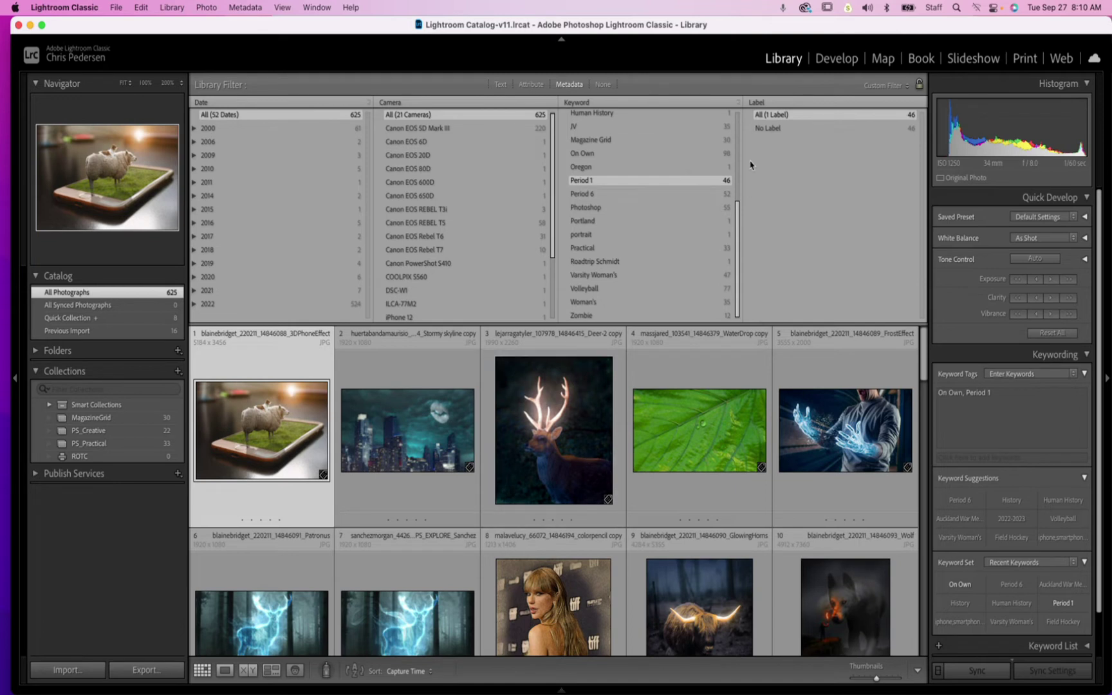
Step: Reset the Keyword filter to all keywords and shrink the metadata filter columns to give the photo grid more room
scroll(619, 290, up, 5)
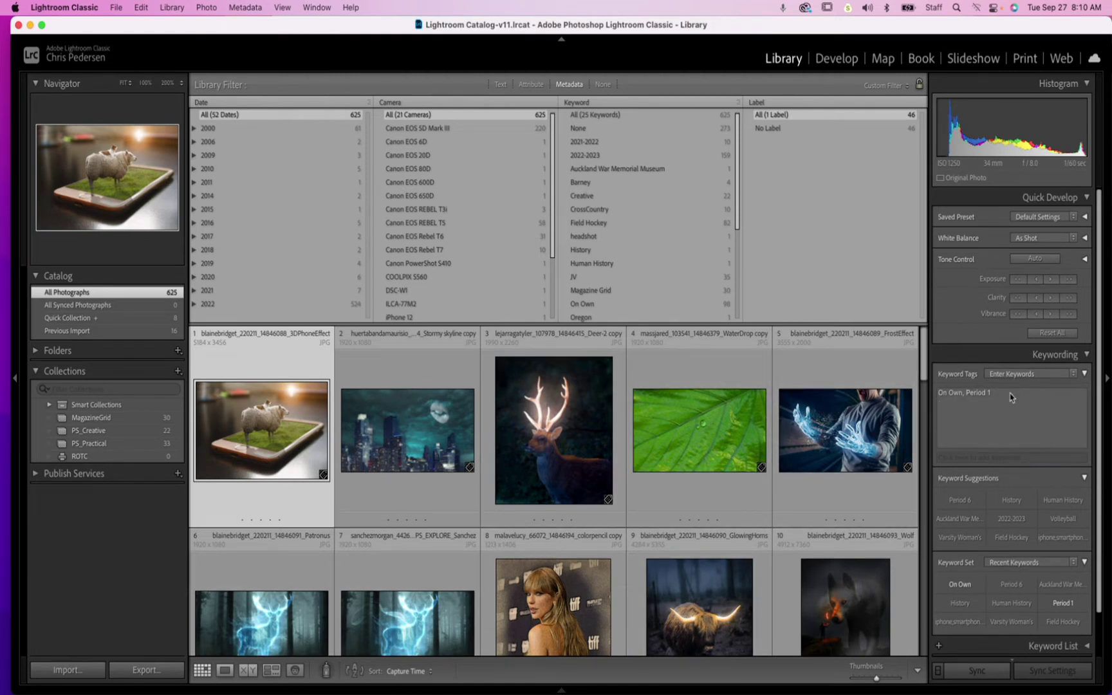
click(589, 116)
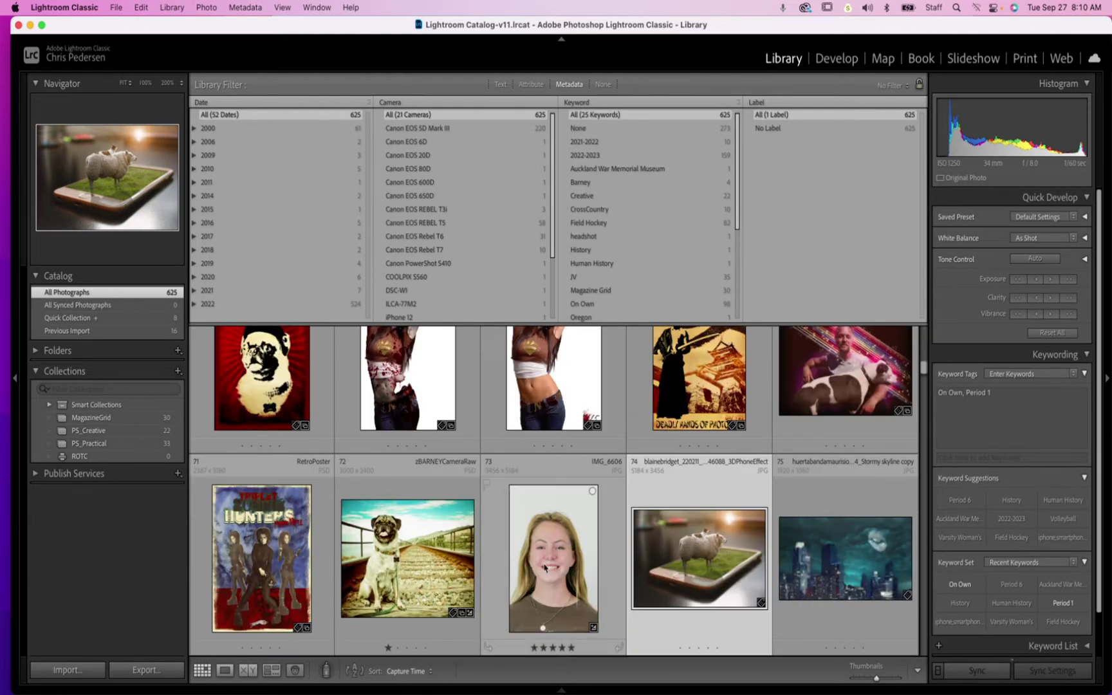
drag(482, 324, 483, 200)
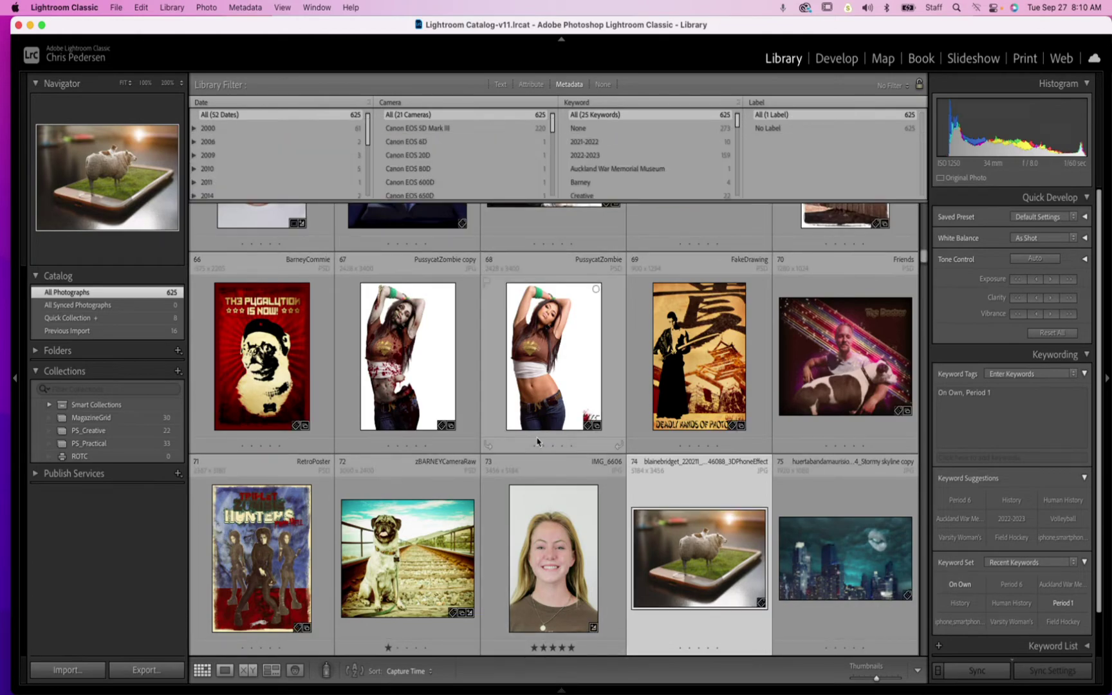
Step: Look through the unfiltered catalog from the first photos to the last ones
scroll(547, 483, up, 15)
scroll(537, 442, down, 20)
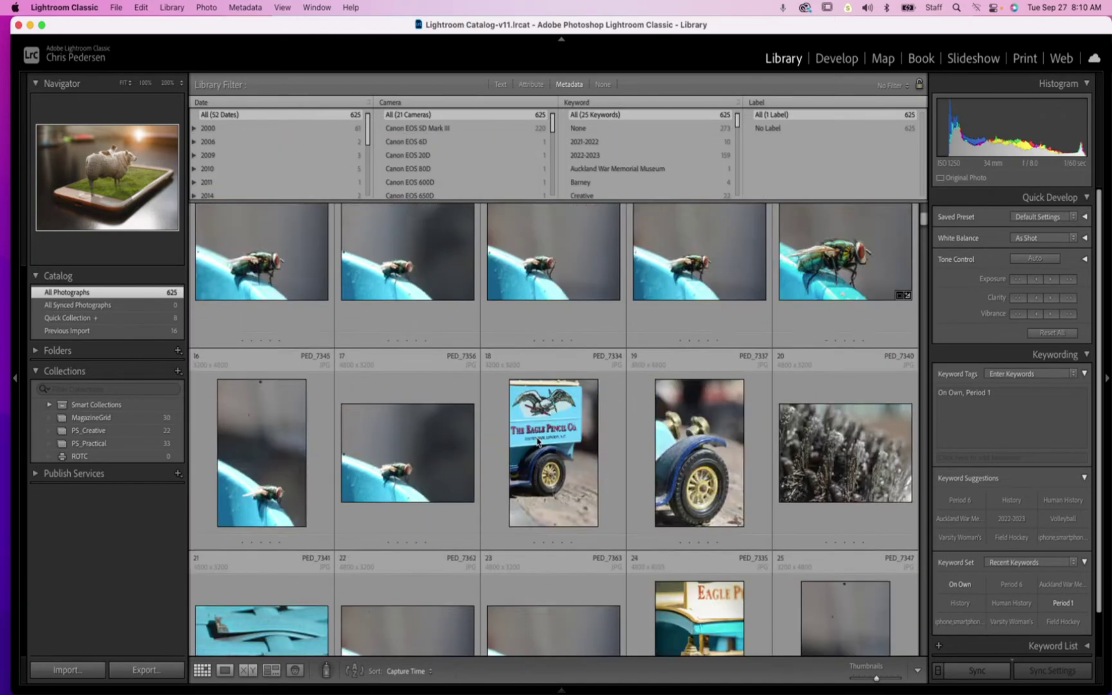
scroll(553, 452, down, 14)
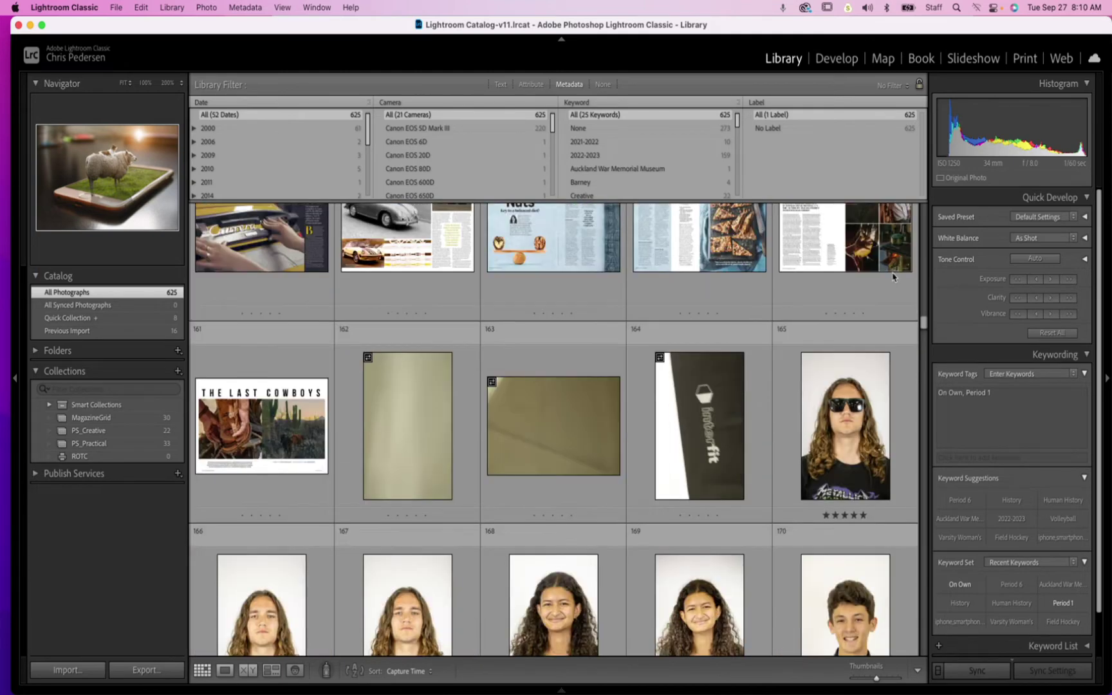
drag(927, 329, 921, 666)
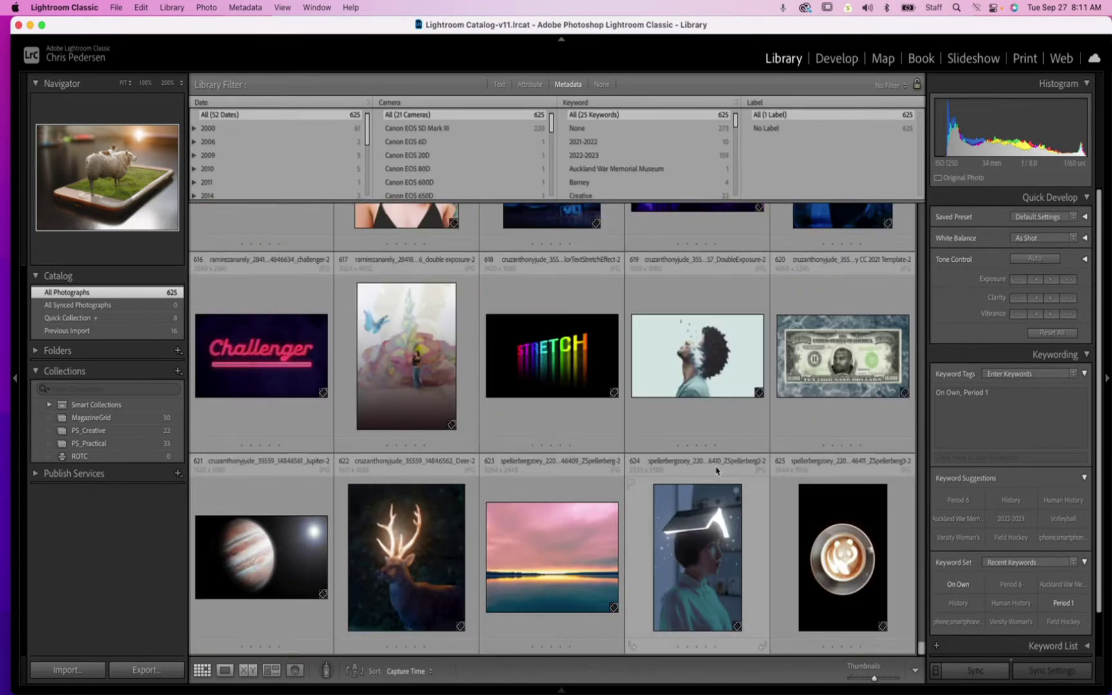
scroll(715, 459, up, 10)
scroll(716, 471, up, 6)
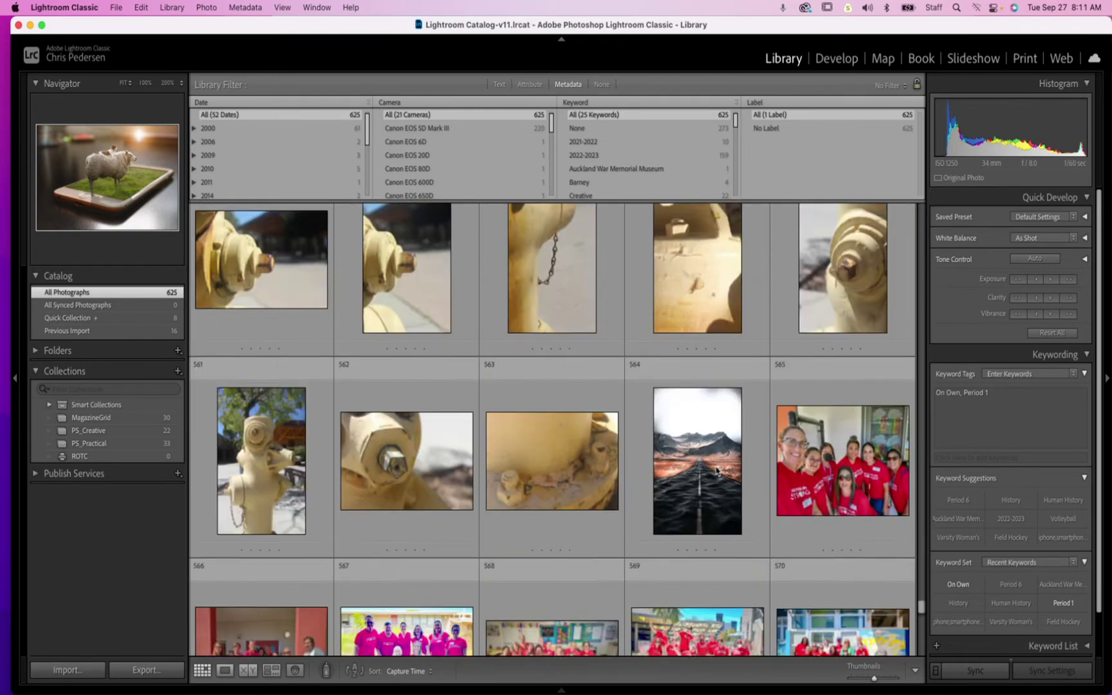
scroll(716, 470, up, 2)
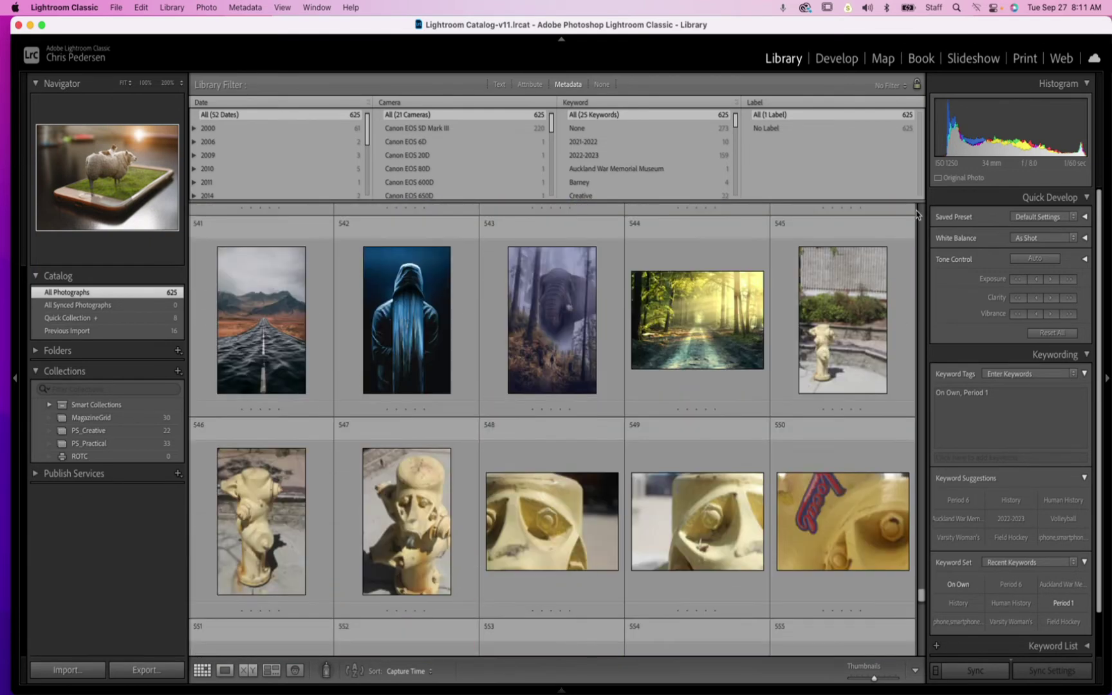
key(j)
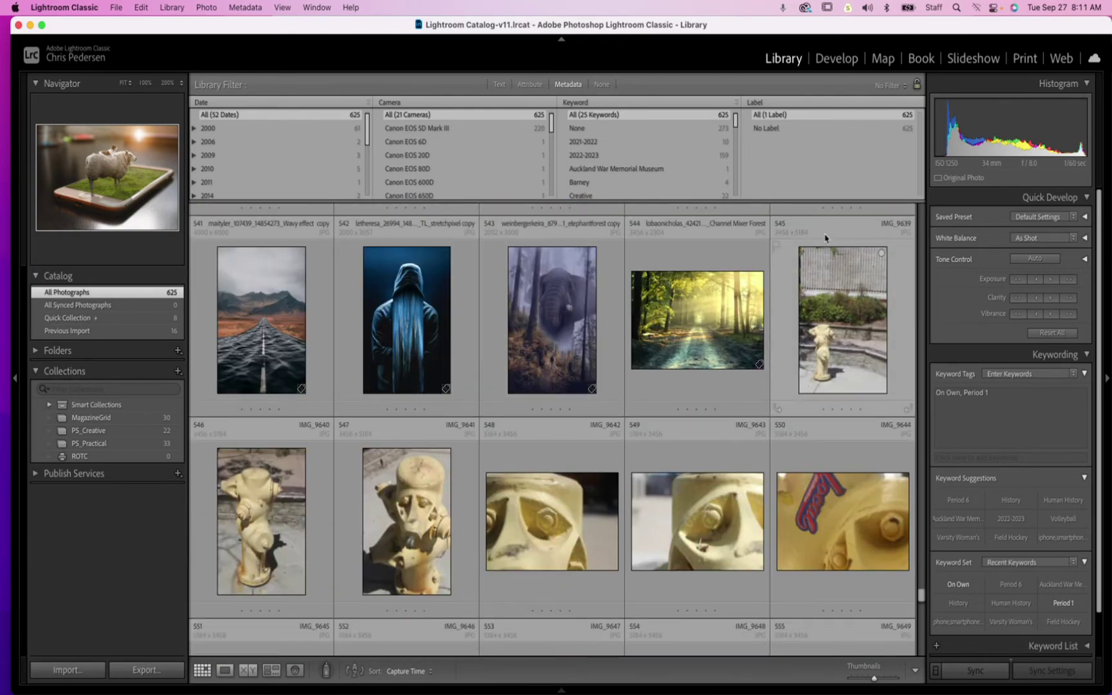
Step: Select the fire hydrant photos IMG_9639 through IMG_9657 and tag them all with the keywords Noun and Yellow
click(830, 298)
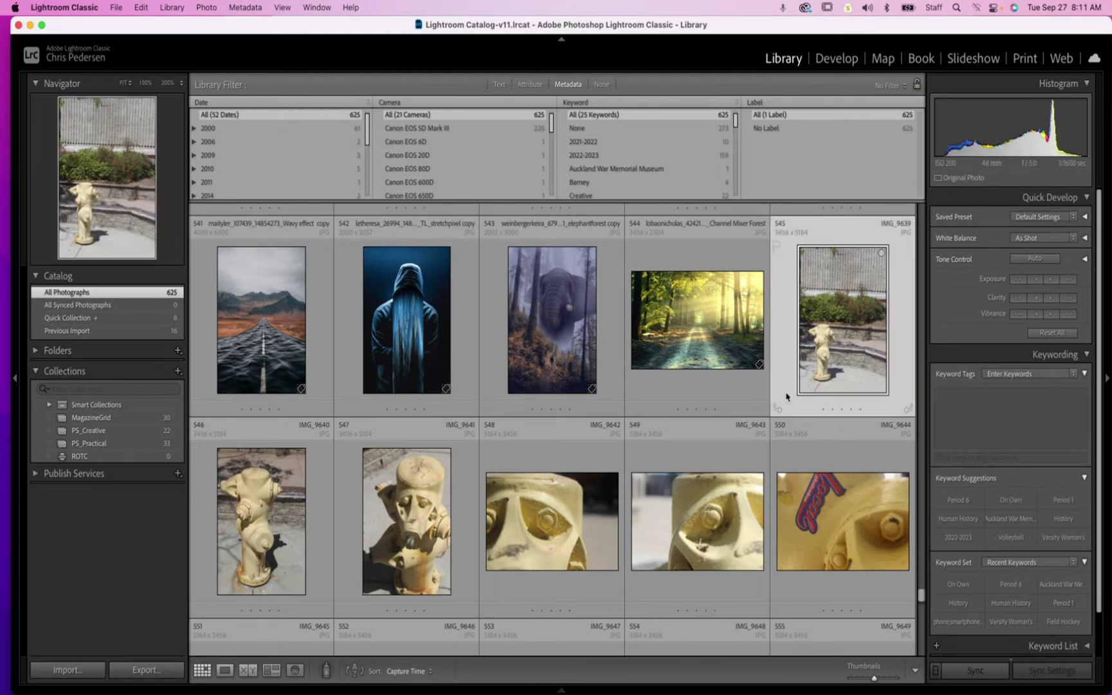
scroll(786, 397, down, 15)
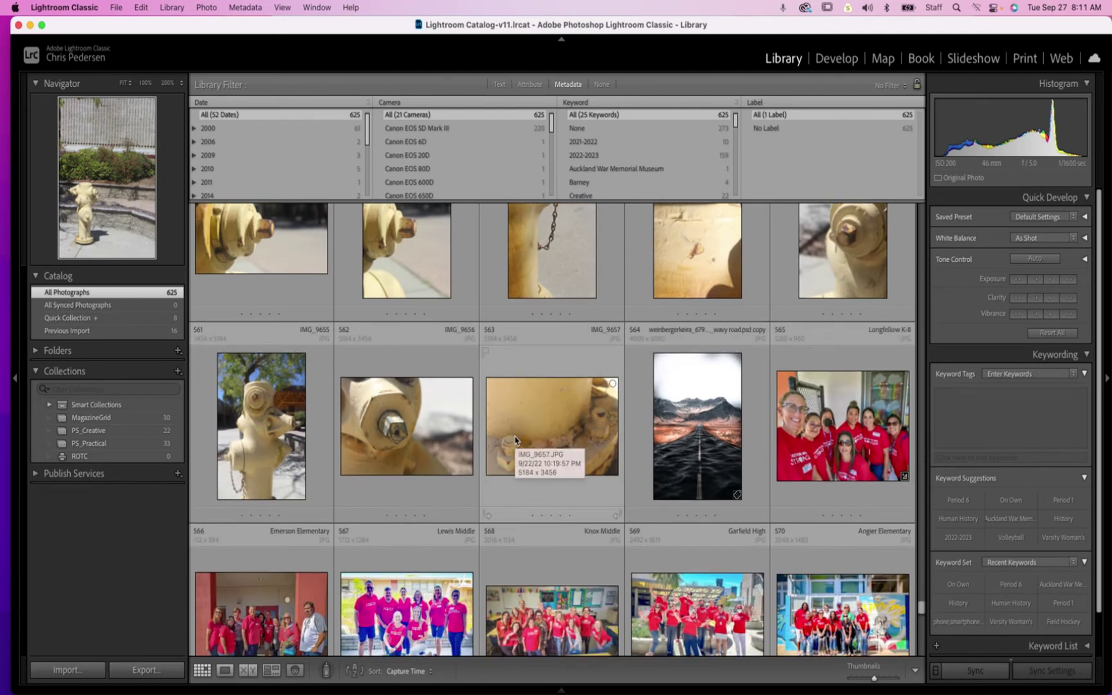
scroll(515, 440, up, 5)
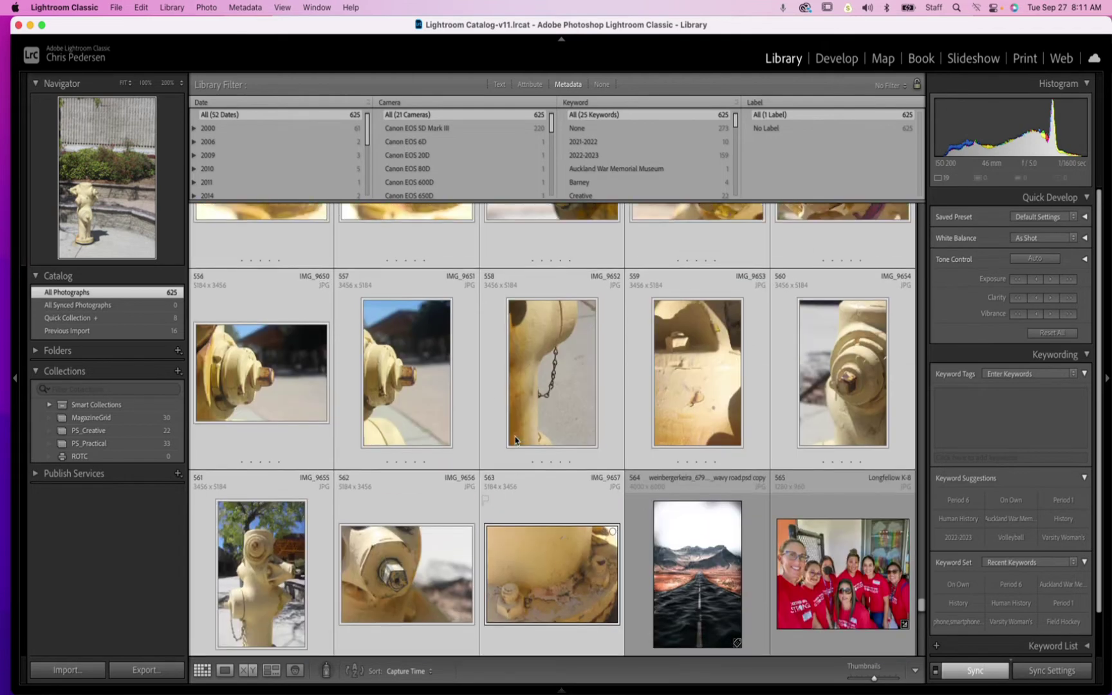
scroll(515, 440, up, 6)
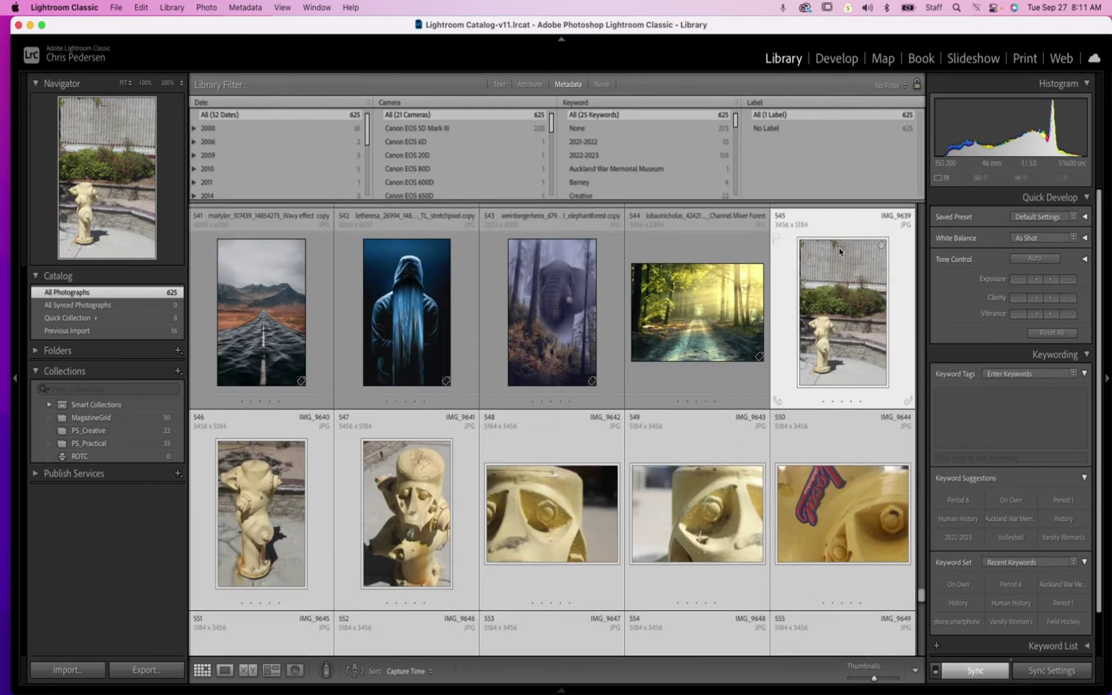
click(958, 394)
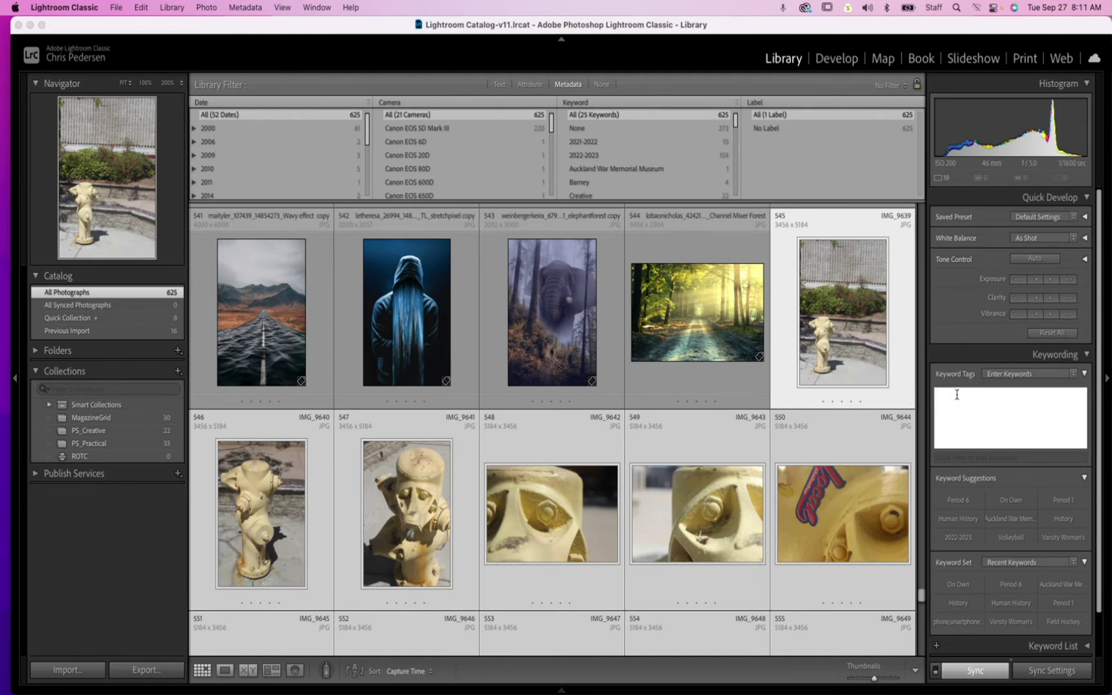
text(Noun, Yellow)
key(Return)
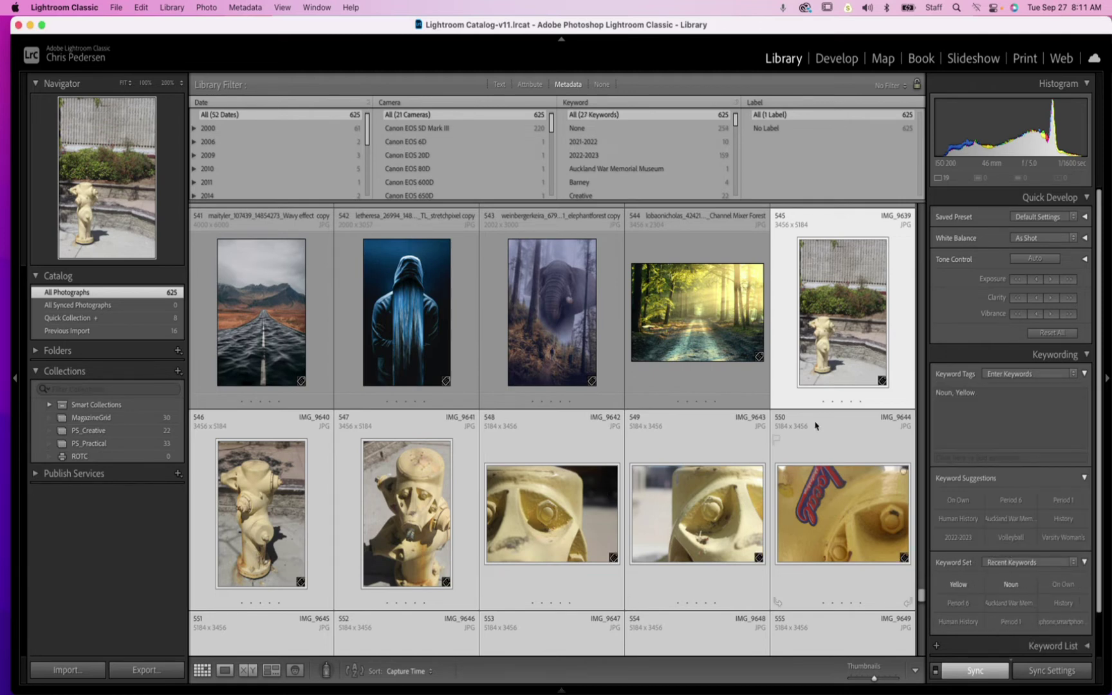
Step: Look through the fire hydrant photos and check the keyword tags of individual hydrant photos and the neighbouring road photo
scroll(597, 400, down, 3)
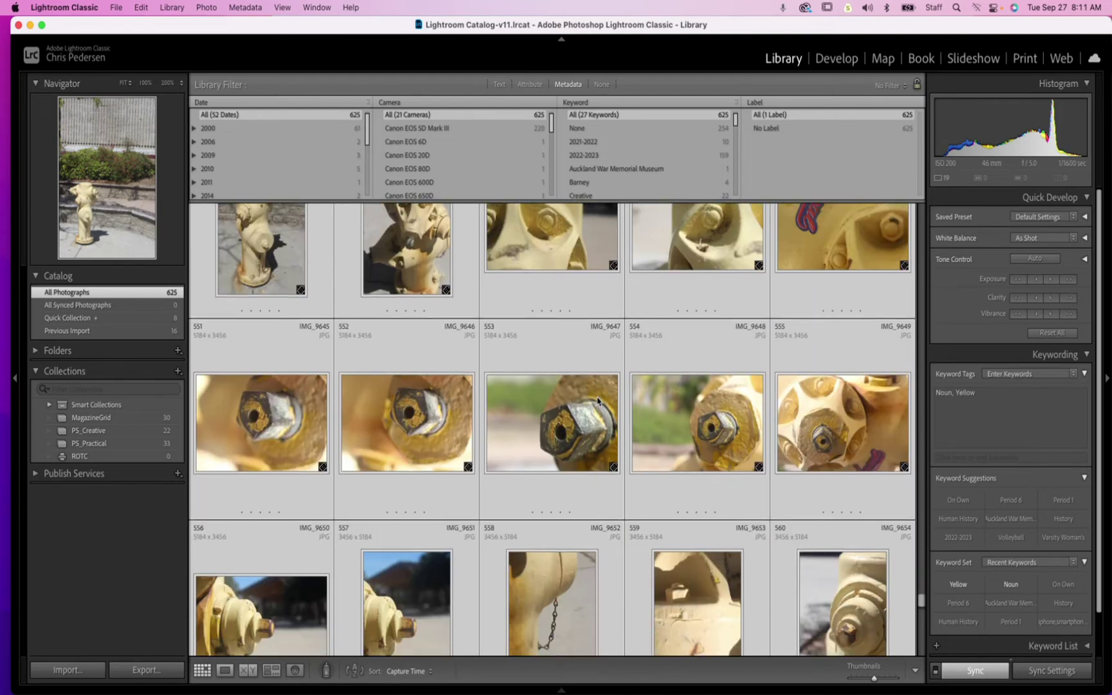
scroll(597, 401, down, 4)
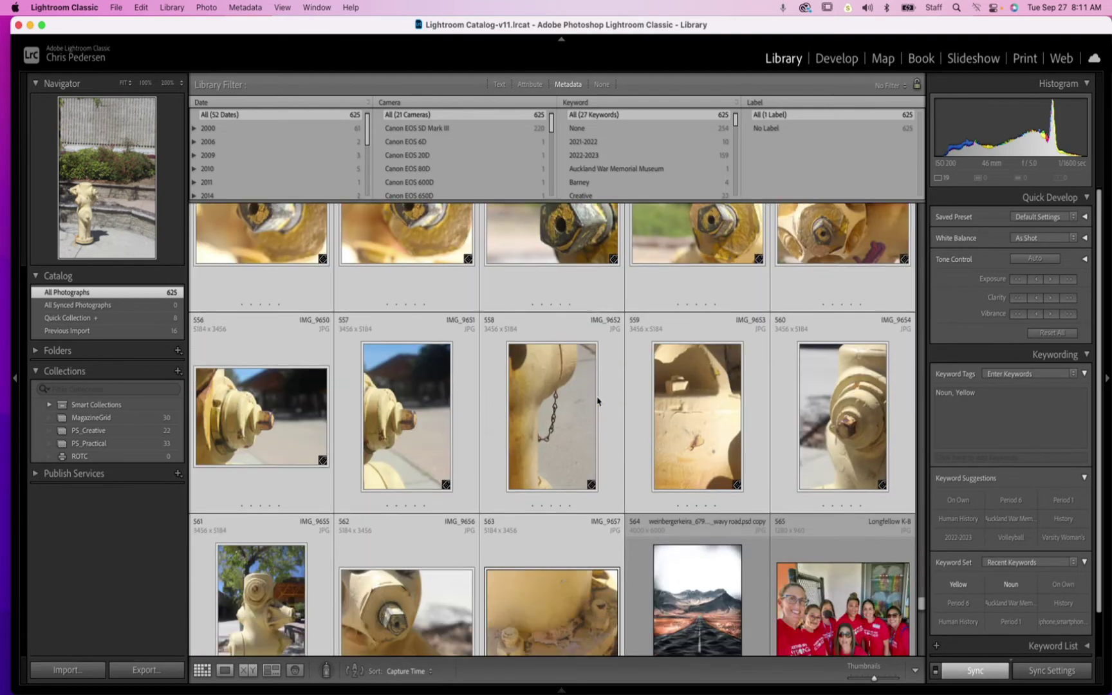
click(544, 610)
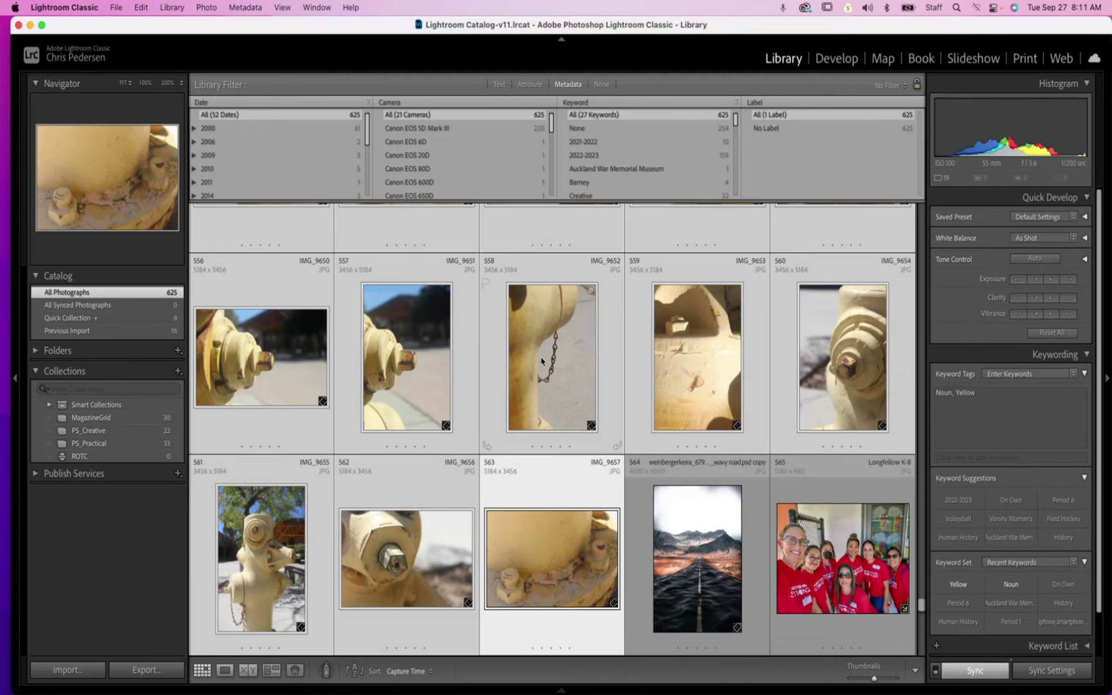
click(719, 566)
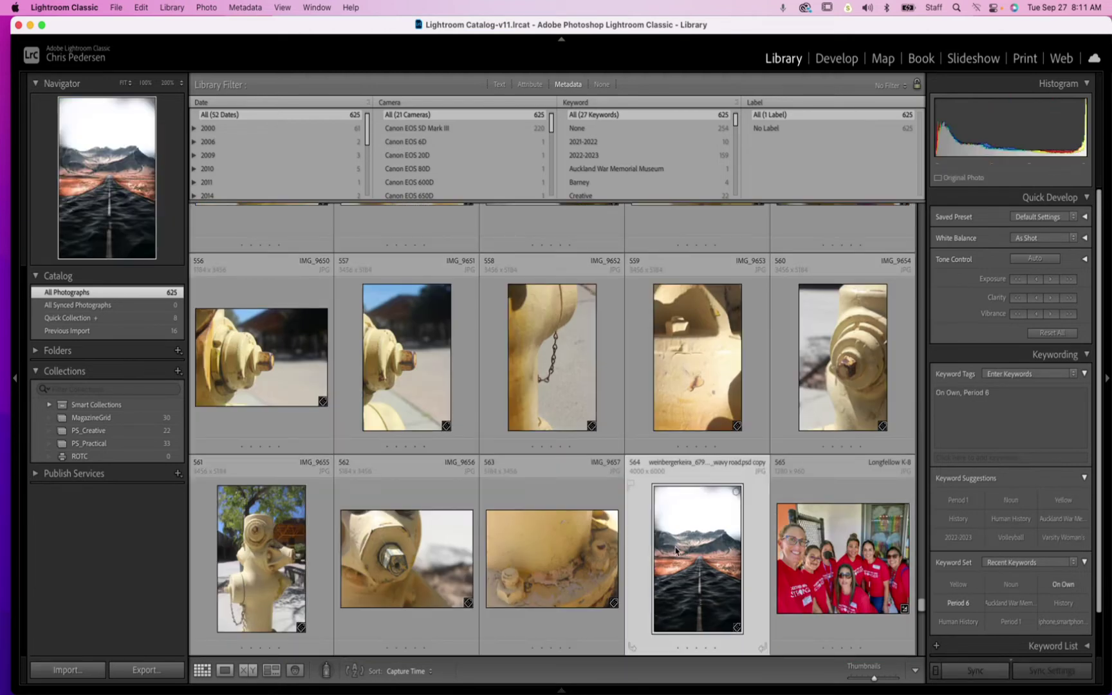
click(549, 396)
click(260, 357)
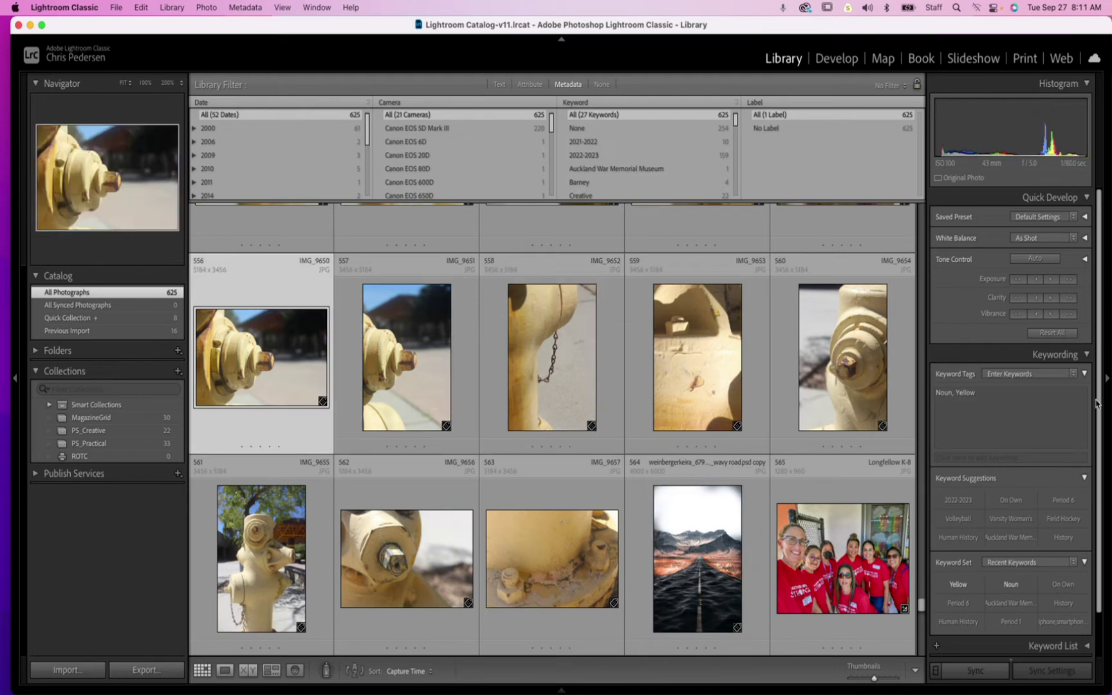
click(993, 395)
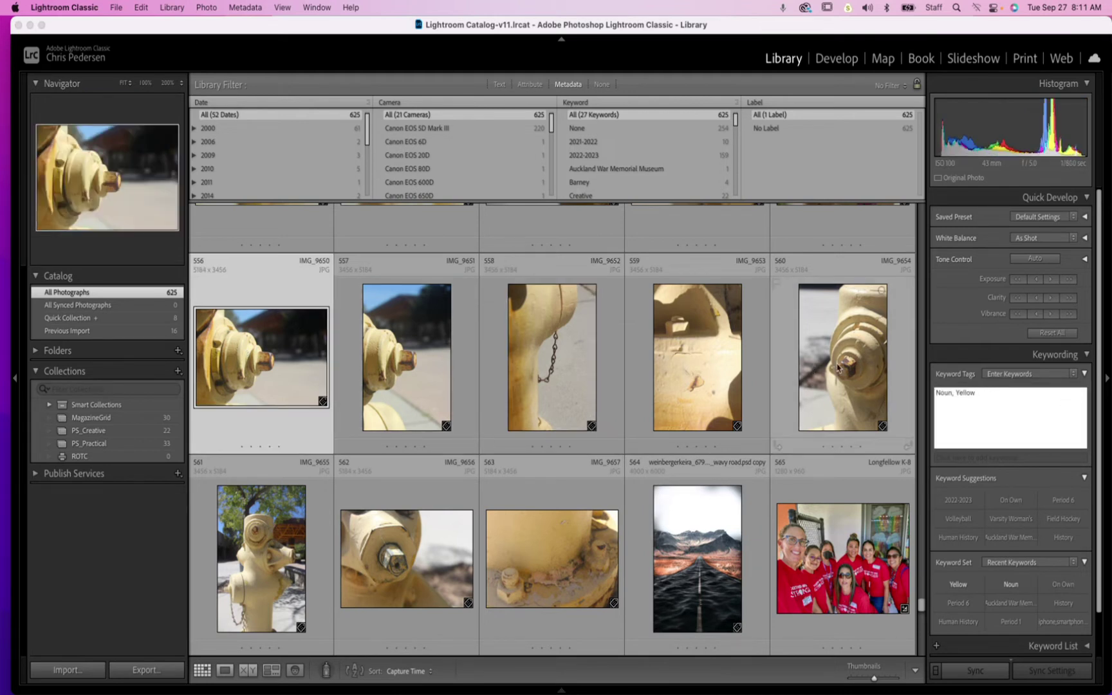
scroll(403, 378, up, 10)
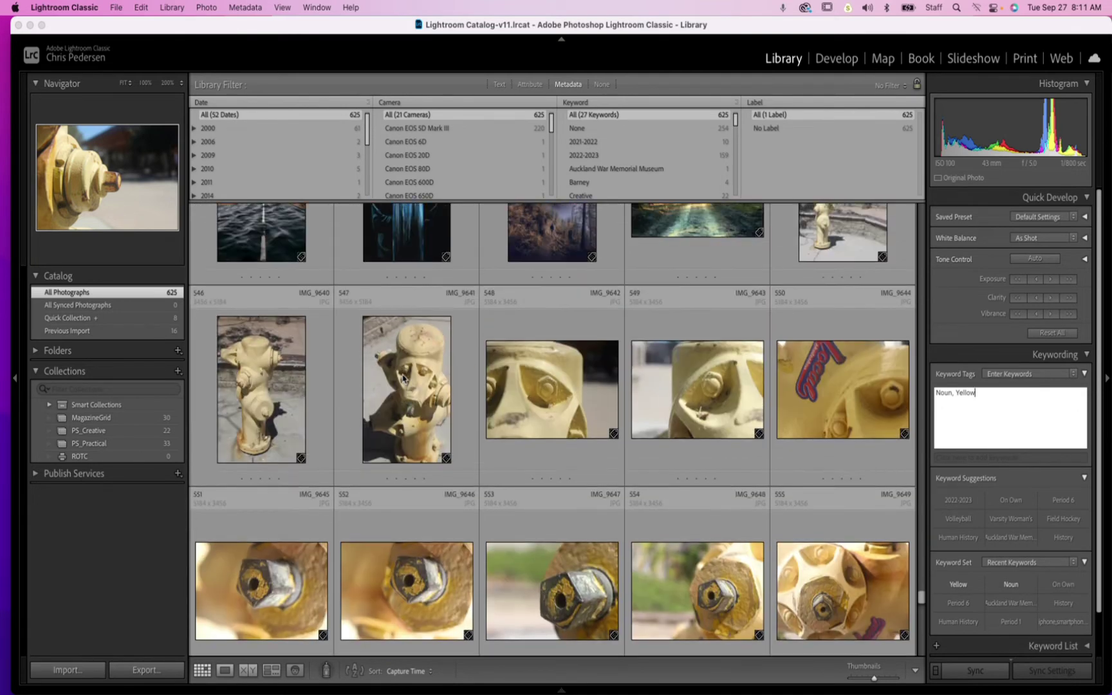
scroll(496, 276, up, 1)
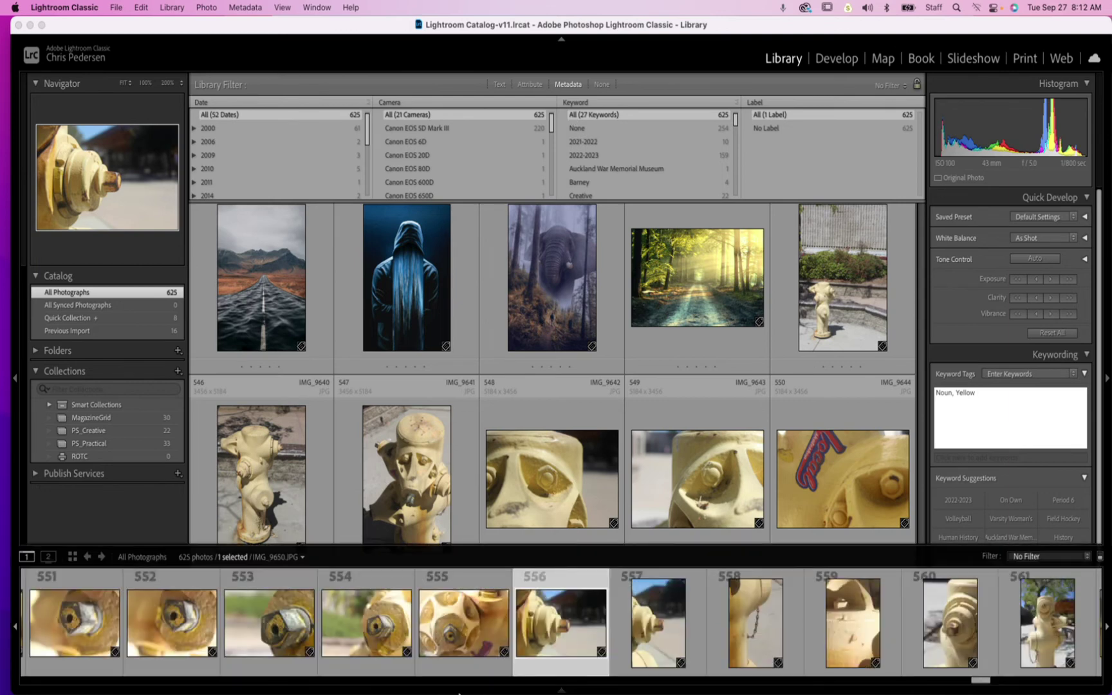
scroll(695, 453, down, 4)
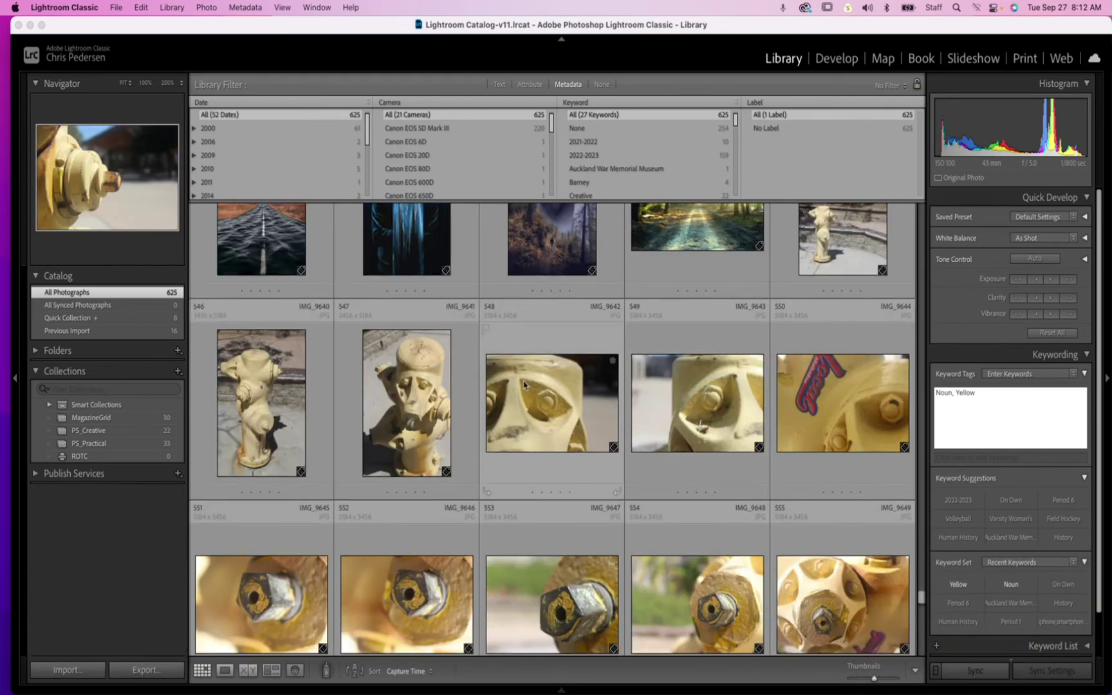
scroll(501, 393, up, 10)
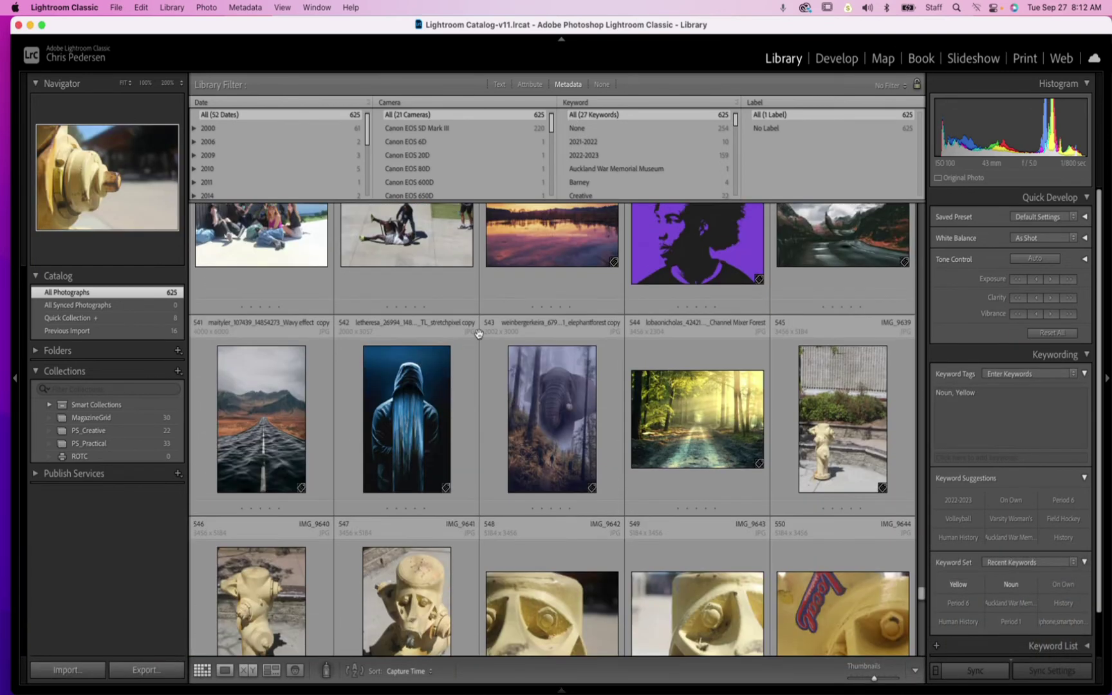
Step: Select the Color Sky photo, the Sphere photo and the spiky plant photo together and add the keyword Place to them
click(539, 224)
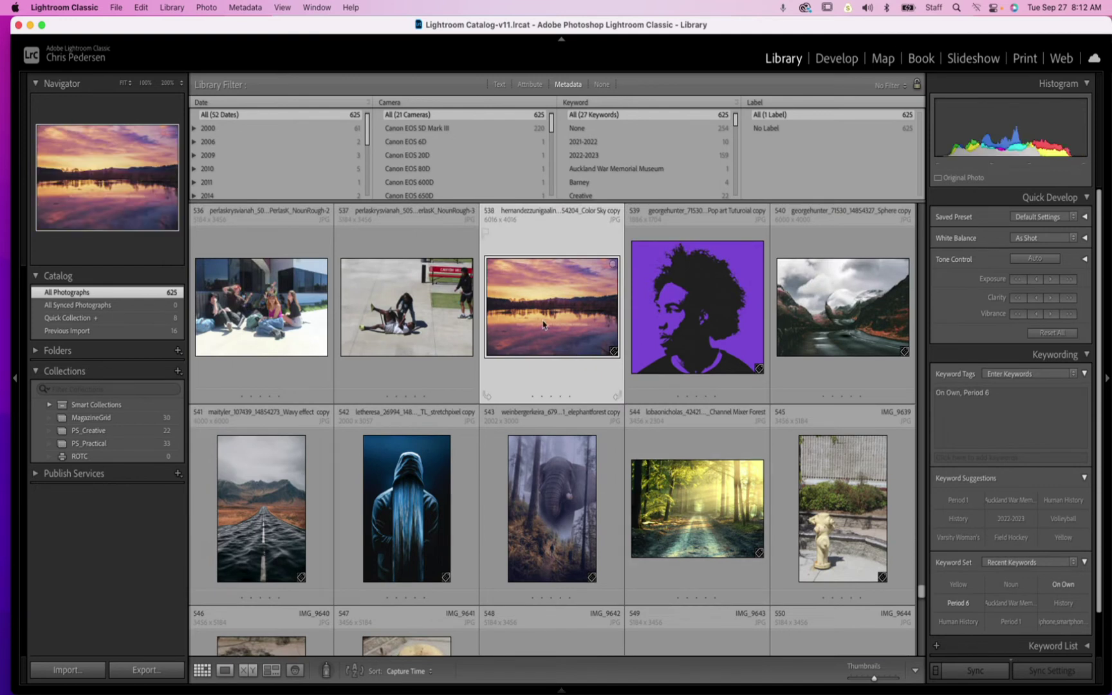
super+click(822, 309)
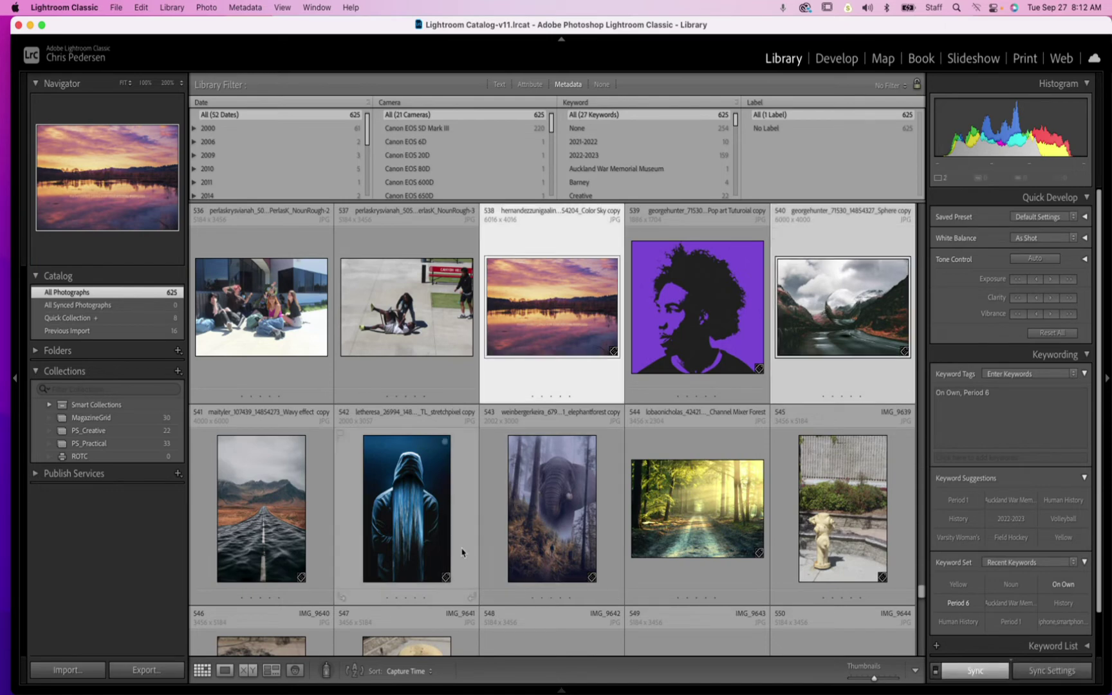
scroll(436, 546, up, 5)
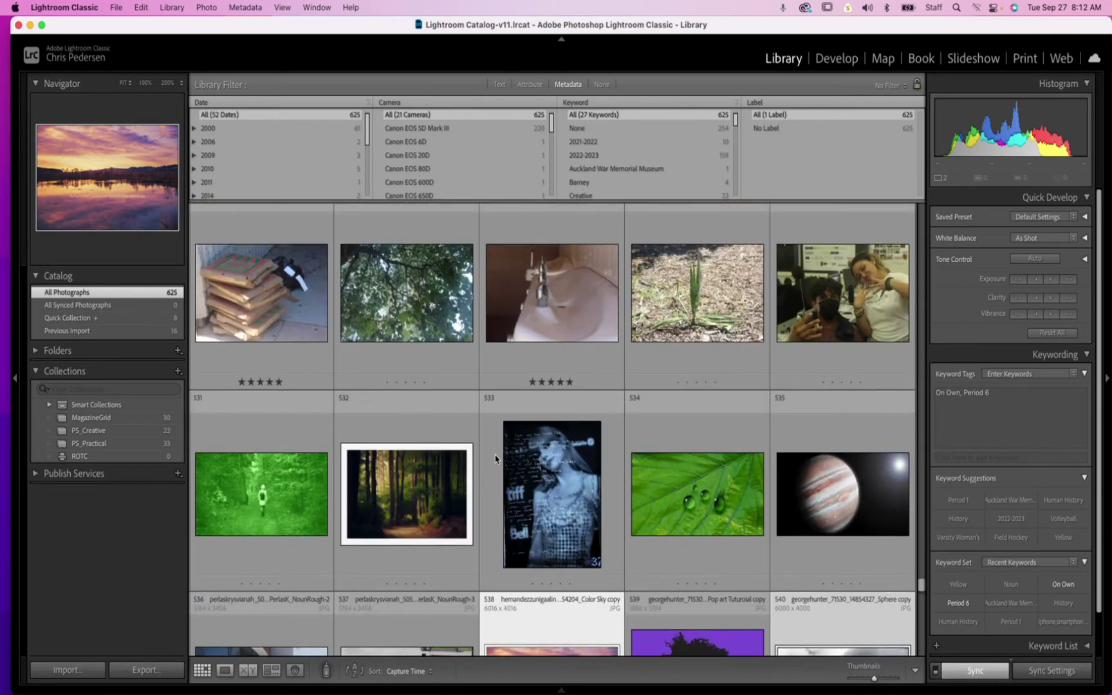
scroll(496, 458, up, 1)
super+click(697, 321)
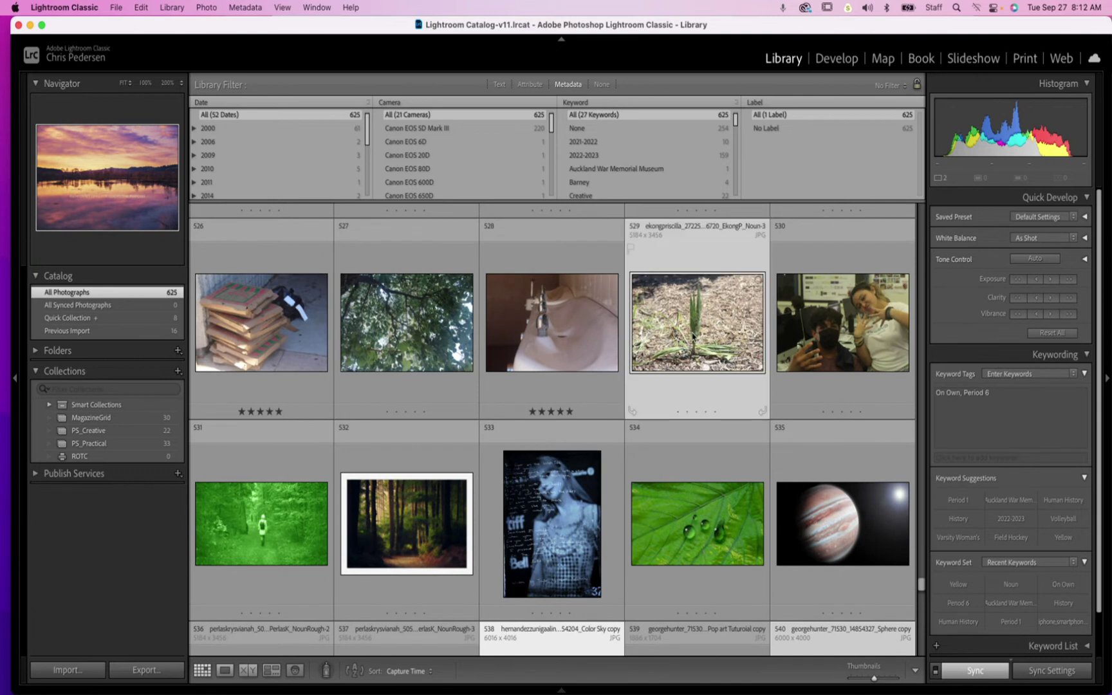
click(1022, 410)
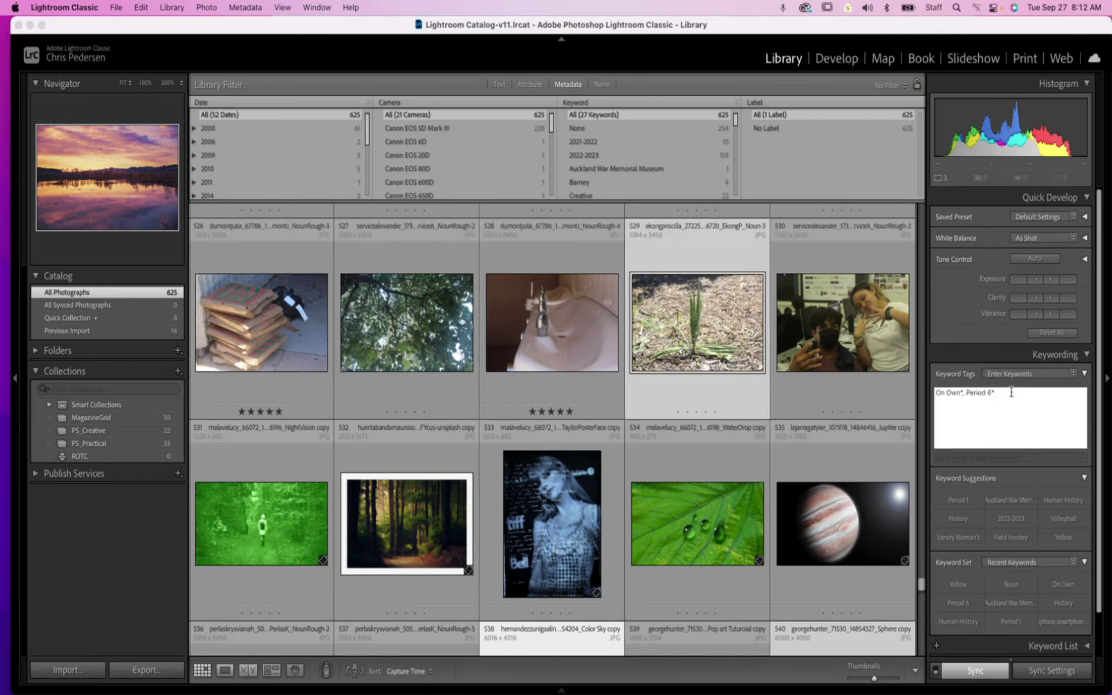
text(place)
click(1001, 393)
key(BackSpace)
text(Place)
key(Return)
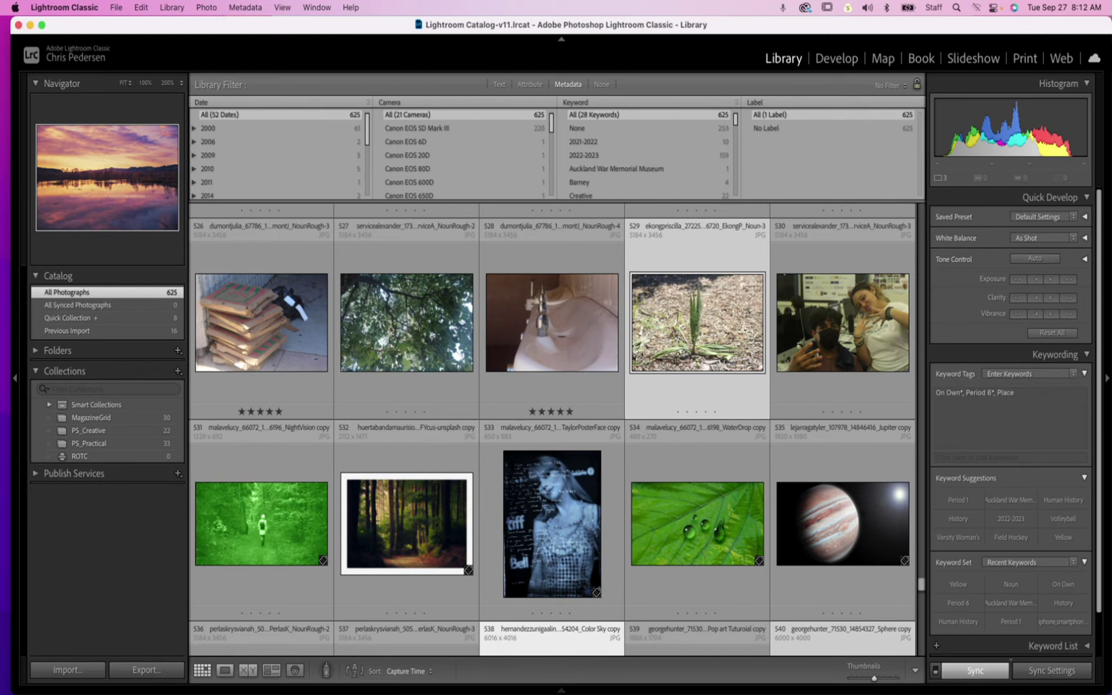
Step: Look through the Keyword filter list, check the water drop photo's tags and browse back to the captioned portraits
scroll(658, 144, down, 10)
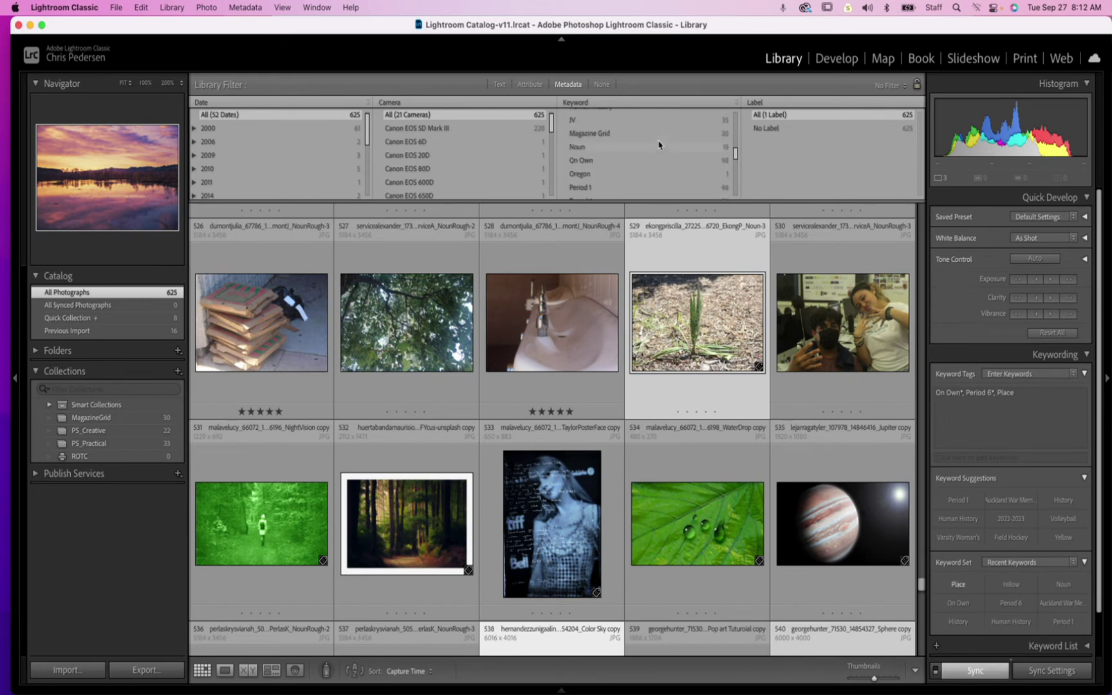
click(686, 462)
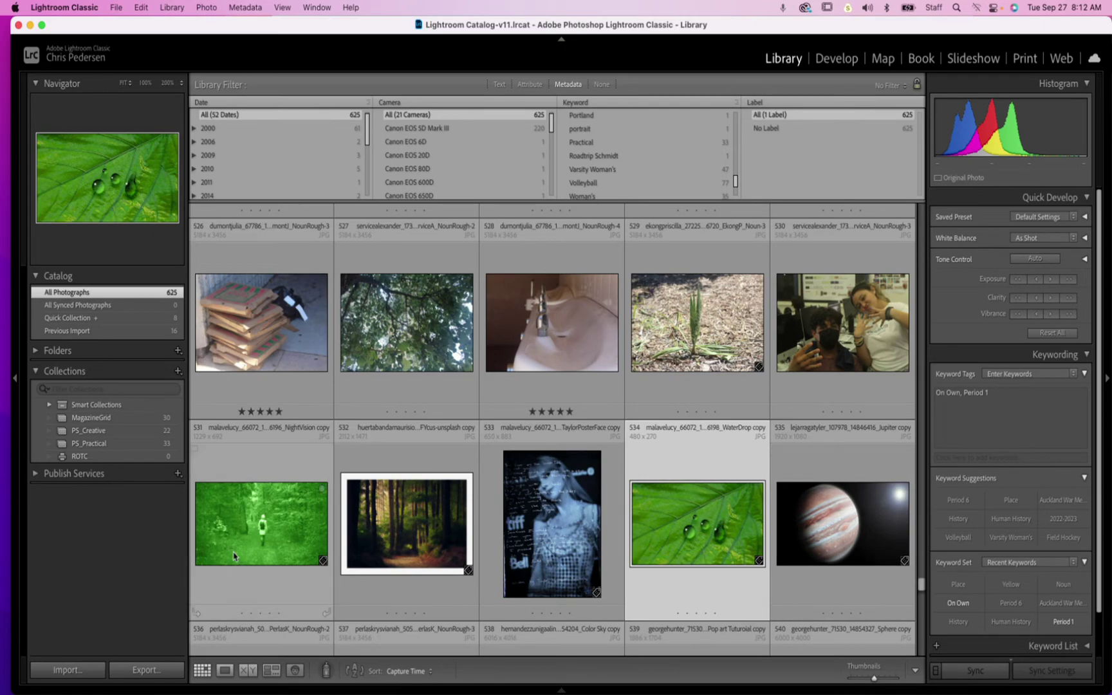
scroll(596, 442, up, 10)
scroll(596, 441, up, 20)
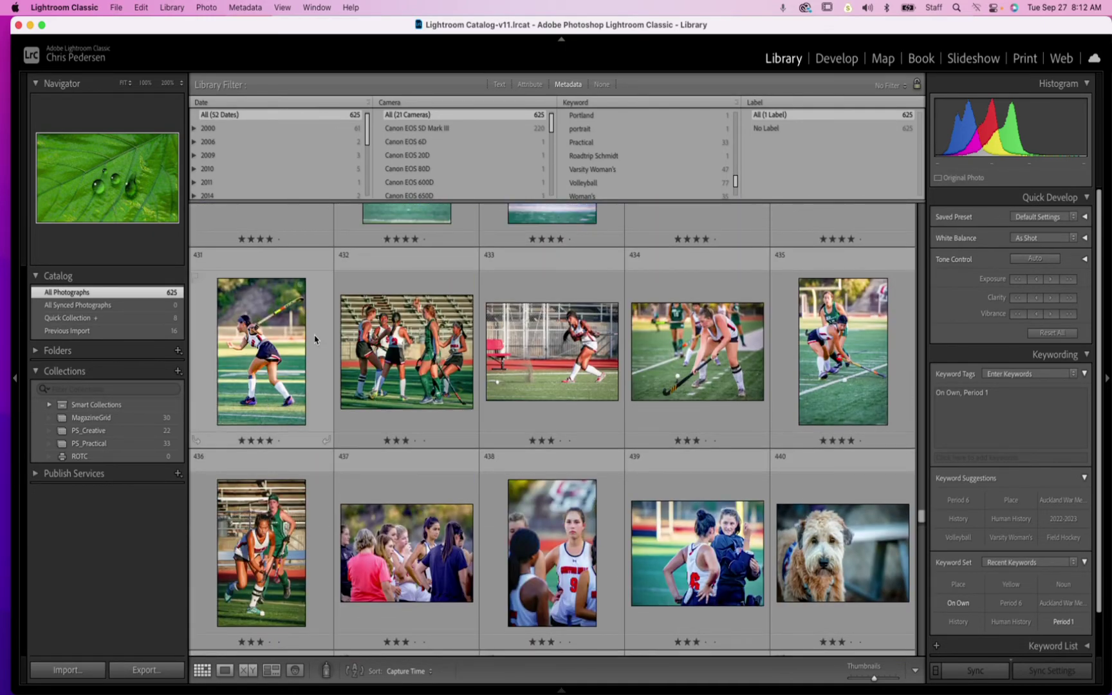
scroll(319, 393, up, 20)
scroll(320, 392, up, 20)
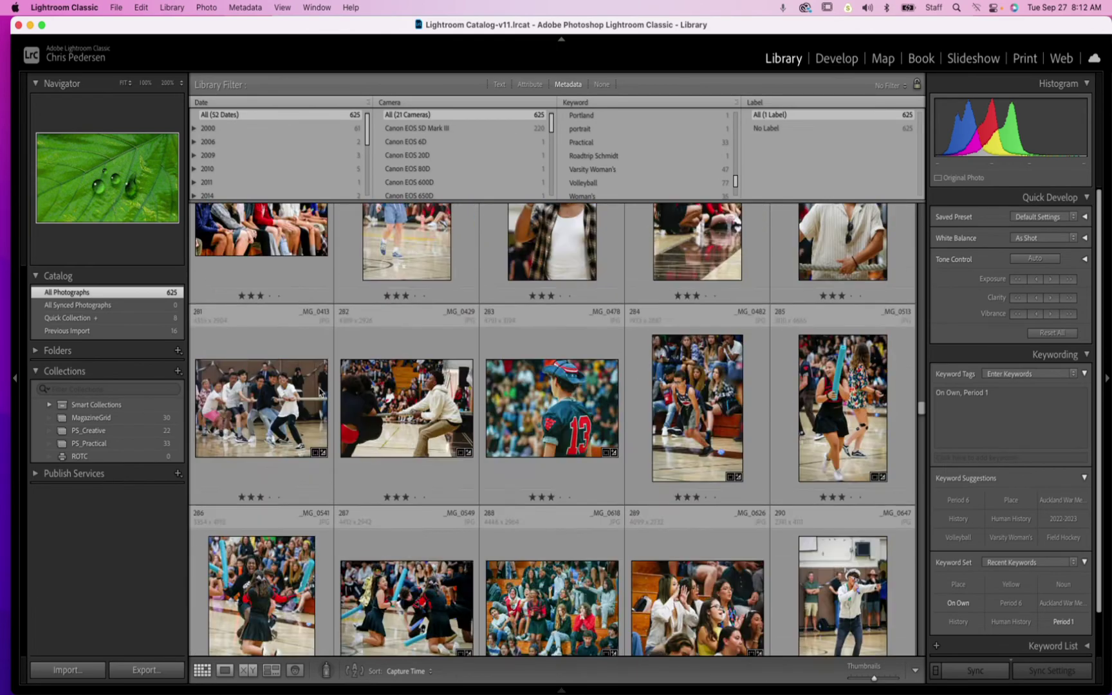
scroll(320, 390, down, 12)
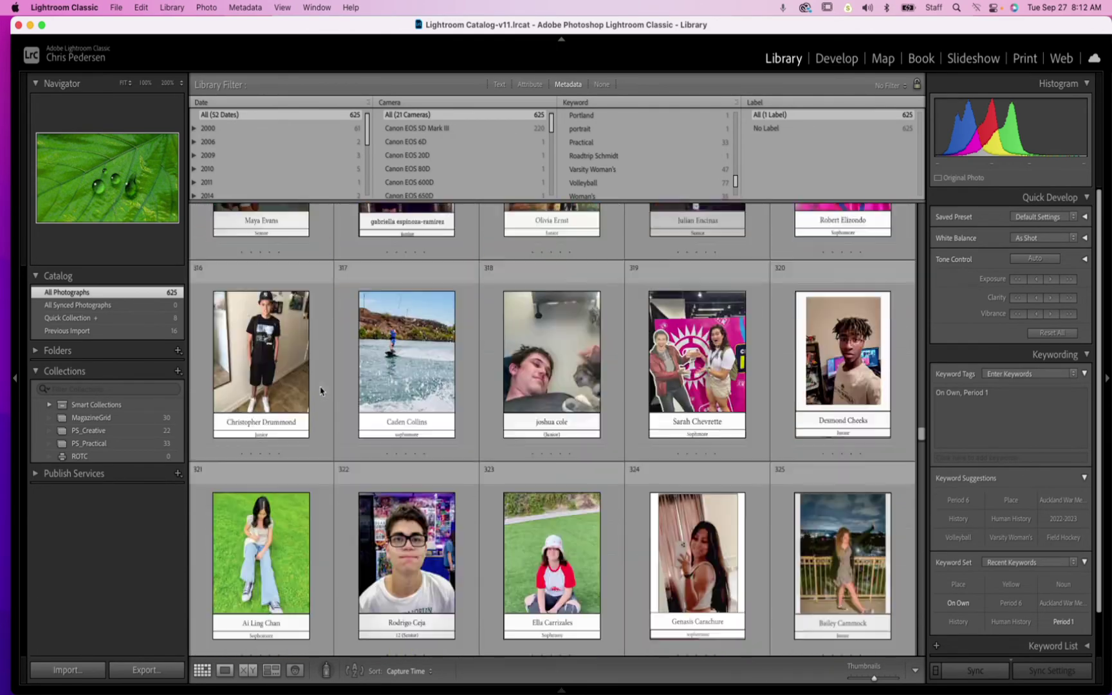
Step: Select the nine captioned portraits numbered 322 through 330 and open their keyword tags for editing
scroll(573, 310, up, 2)
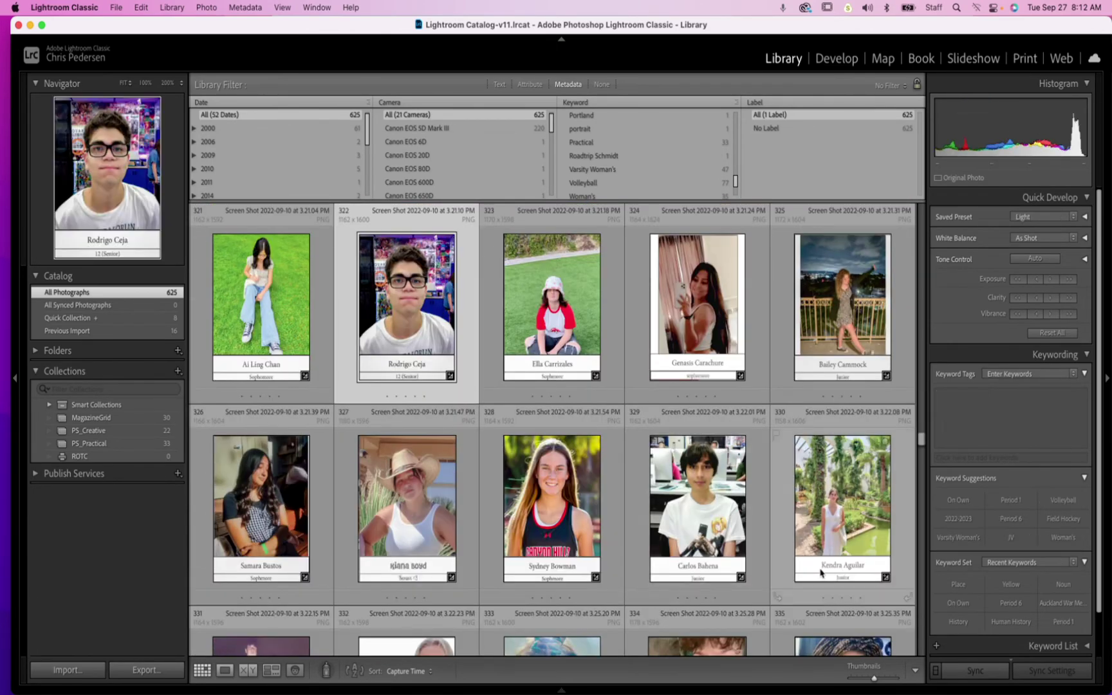
key(super+a)
click(979, 402)
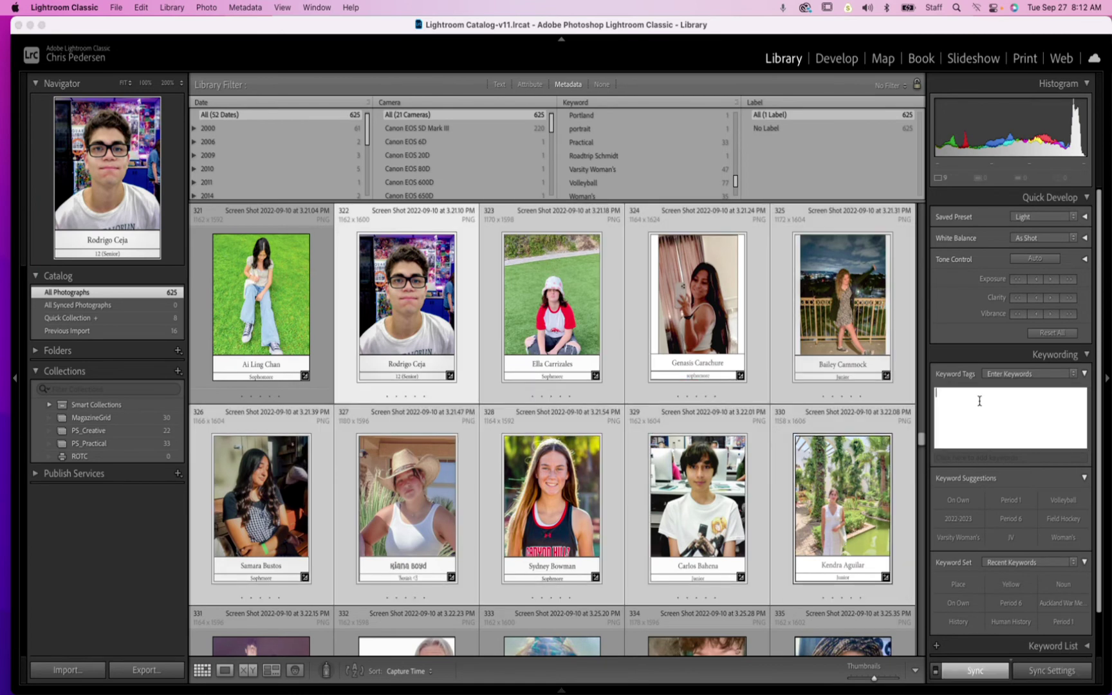
text(ABOUT M)
key(BackSpace)
key(BackSpace)
key(BackSpace)
key(BackSpace)
key(BackSpace)
key(BackSpace)
key(BackSpace)
key(BackSpace)
Step: Tag the selected portraits with the keywords Tutorial and BestOf
text(Tutorial)
key(Return)
click(842, 450)
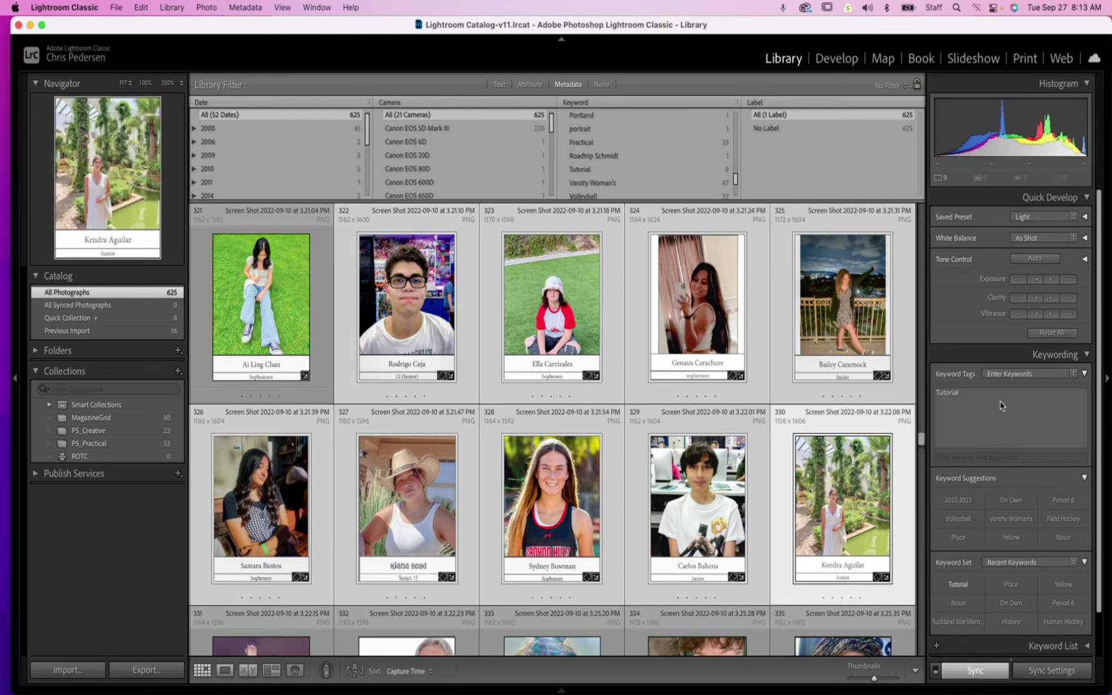
click(1001, 406)
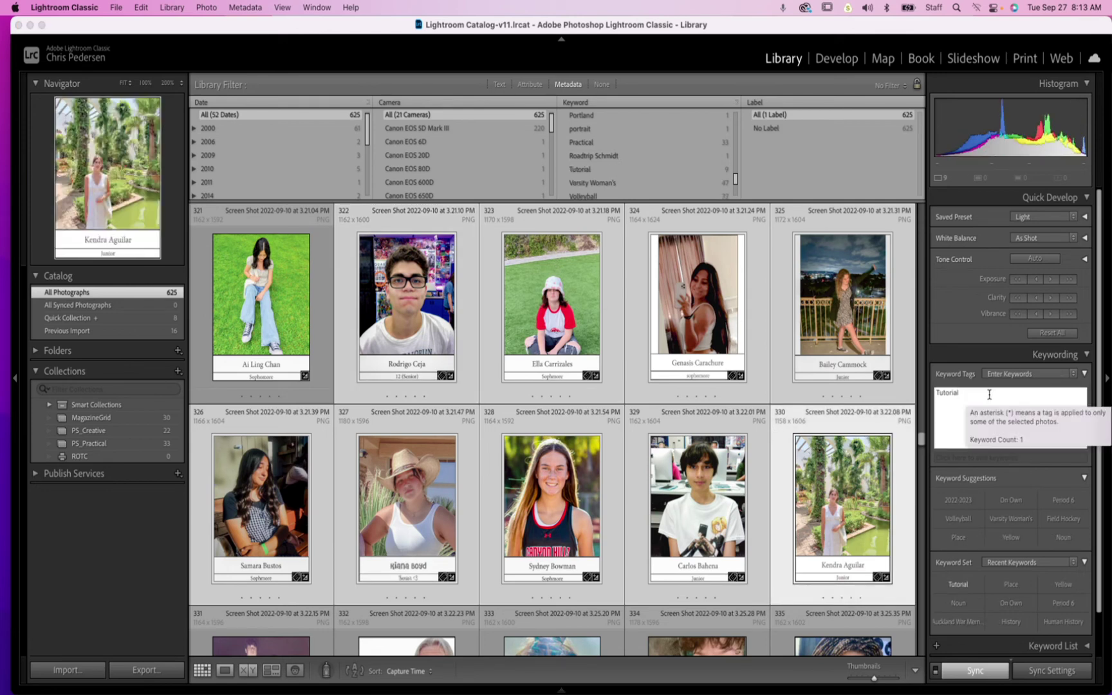
text(, BestOf)
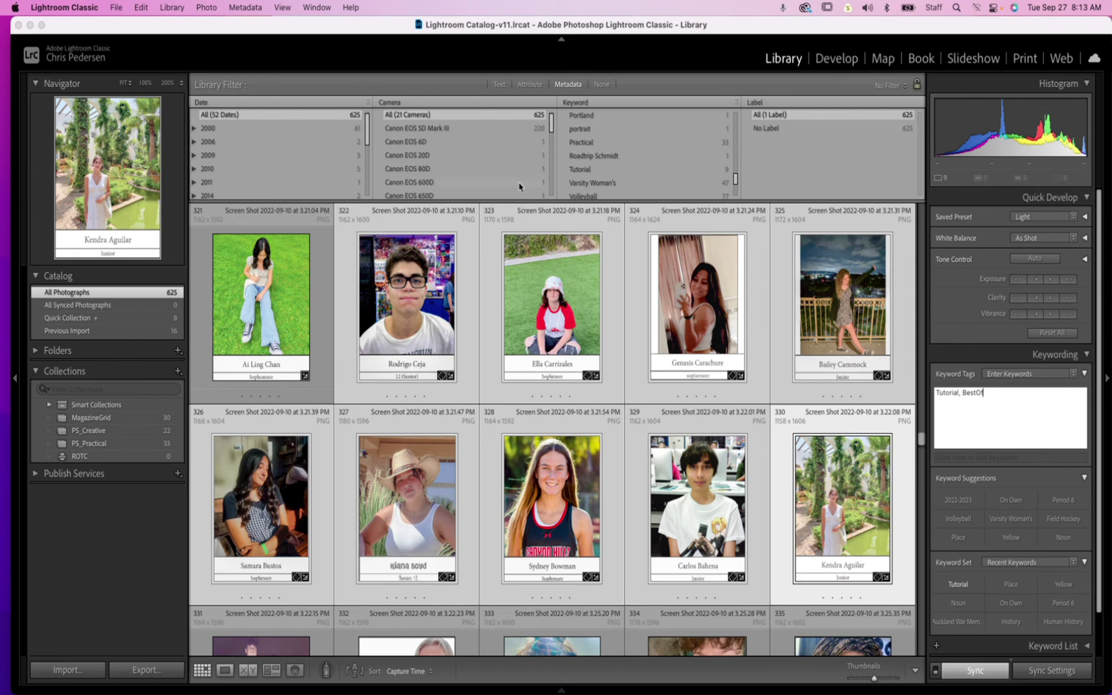
Step: Enlarge the metadata filter columns and look through the Keyword list for the newly added keywords
drag(539, 199, 539, 417)
scroll(602, 115, up, 5)
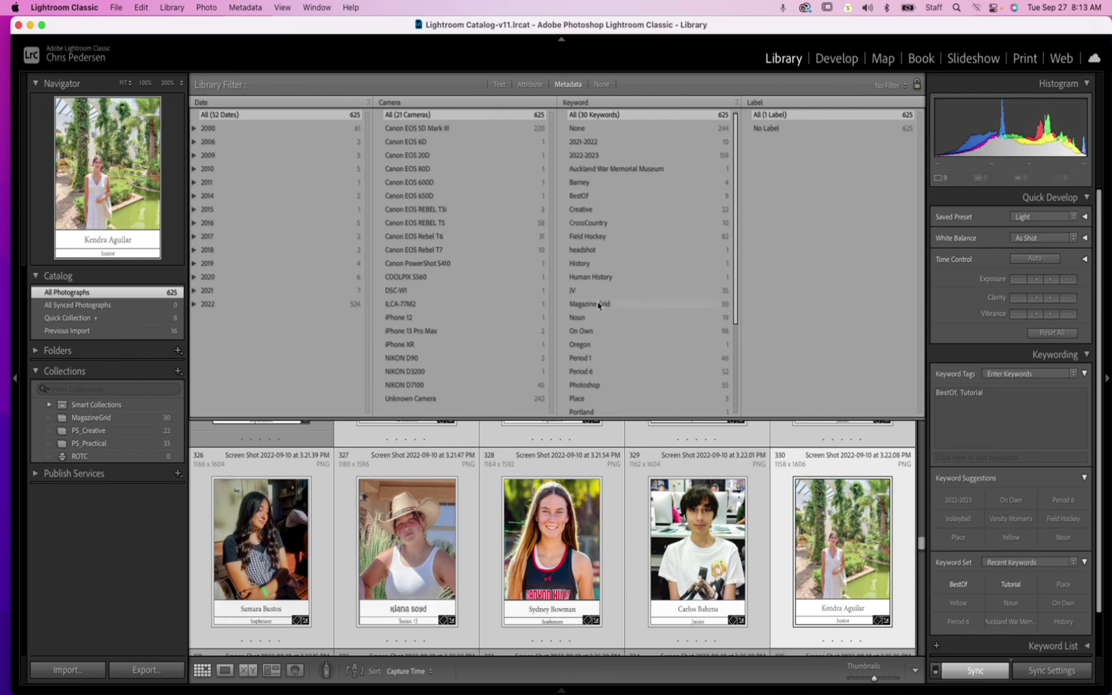
scroll(599, 347, down, 3)
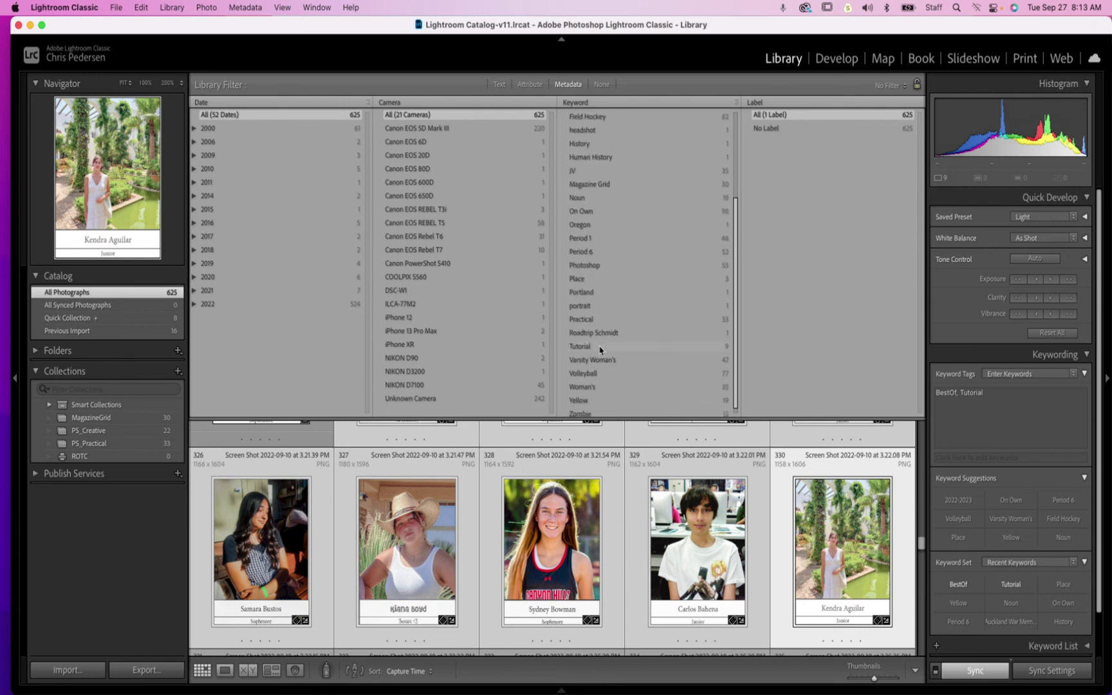